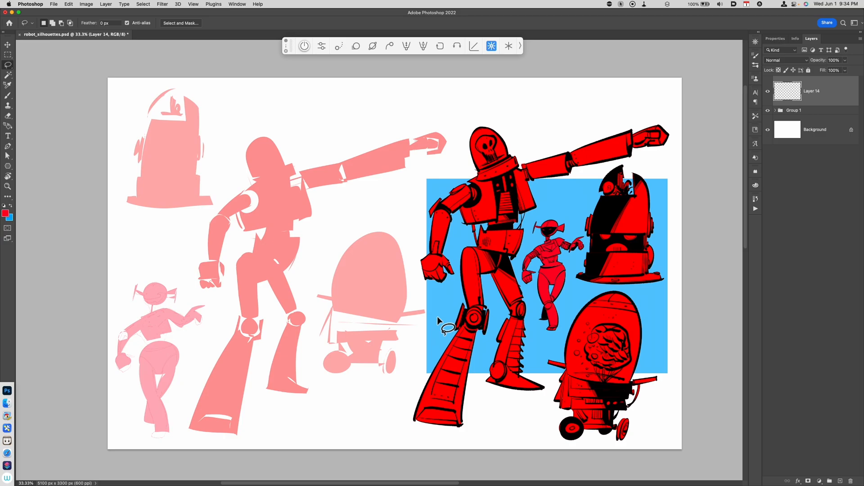
Hide the group of existing robot silhouettes to start on a blank canvas
click(768, 111)
drag(527, 360, 545, 350)
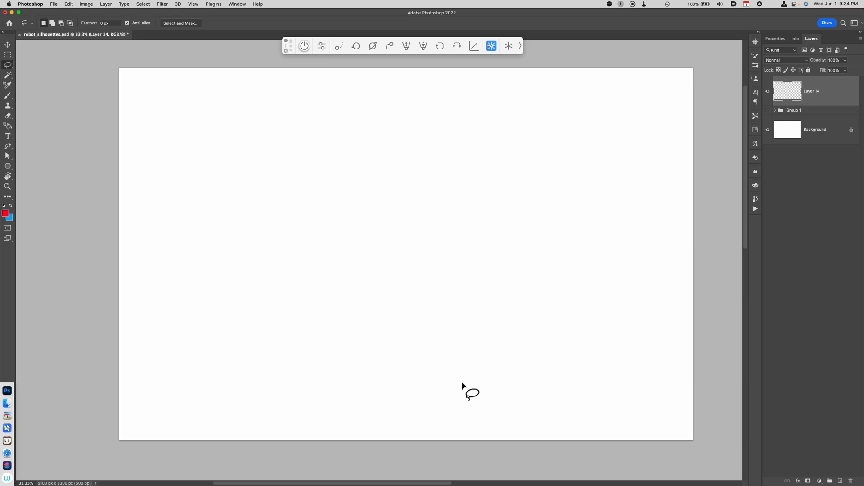
mouse_move(320, 266)
mouse_down()
mouse_move(324, 212)
mouse_move(485, 230)
mouse_move(360, 298)
mouse_move(322, 249)
mouse_up()
key(shift)
drag(476, 145, 472, 251)
mouse_move(409, 196)
mouse_down()
mouse_move(440, 116)
mouse_move(468, 256)
mouse_up()
key(alt)
mouse_move(454, 366)
mouse_down()
mouse_move(540, 183)
mouse_move(439, 326)
mouse_up()
drag(370, 154, 373, 274)
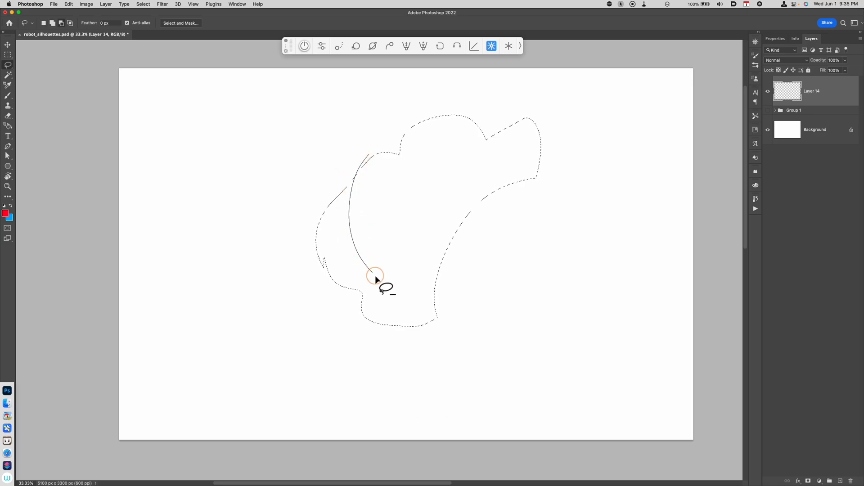
drag(278, 250, 371, 149)
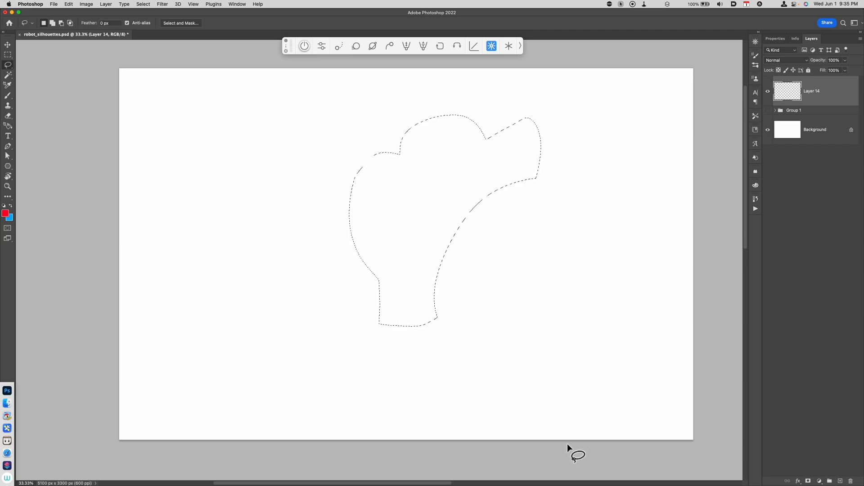
key(super+d)
Lasso a jagged head-and-torso shape near the top centre, fill it with red, and nudge it slightly
drag(354, 210, 427, 226)
mouse_move(372, 192)
mouse_down()
mouse_move(365, 232)
mouse_move(344, 207)
mouse_move(457, 176)
mouse_move(379, 212)
mouse_move(421, 194)
mouse_move(446, 197)
mouse_move(427, 174)
mouse_move(442, 246)
mouse_move(443, 221)
mouse_move(360, 212)
mouse_up()
drag(399, 163, 448, 189)
drag(362, 169, 329, 224)
drag(359, 170, 399, 217)
mouse_move(361, 146)
mouse_down()
mouse_move(397, 134)
mouse_move(365, 201)
mouse_move(344, 124)
mouse_move(373, 174)
mouse_up()
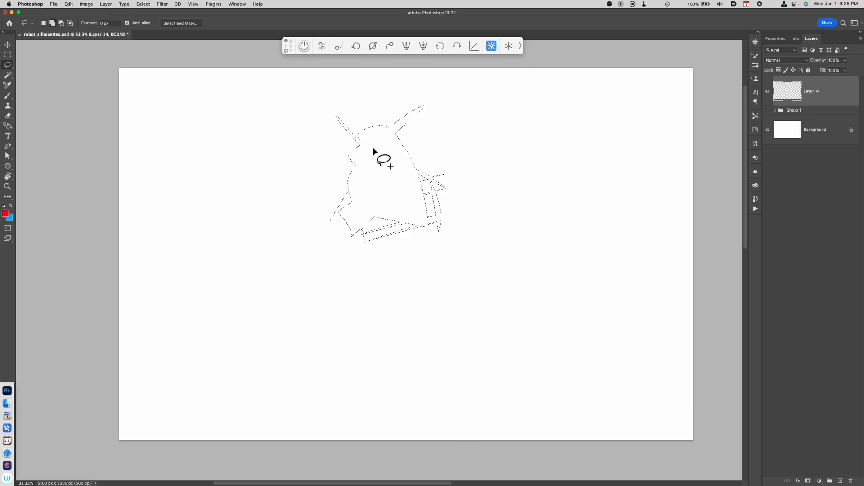
mouse_move(381, 143)
mouse_down()
mouse_move(454, 140)
mouse_move(459, 213)
mouse_move(420, 149)
mouse_move(403, 138)
mouse_move(398, 212)
mouse_up()
key(alt+BackSpace)
key(super+d)
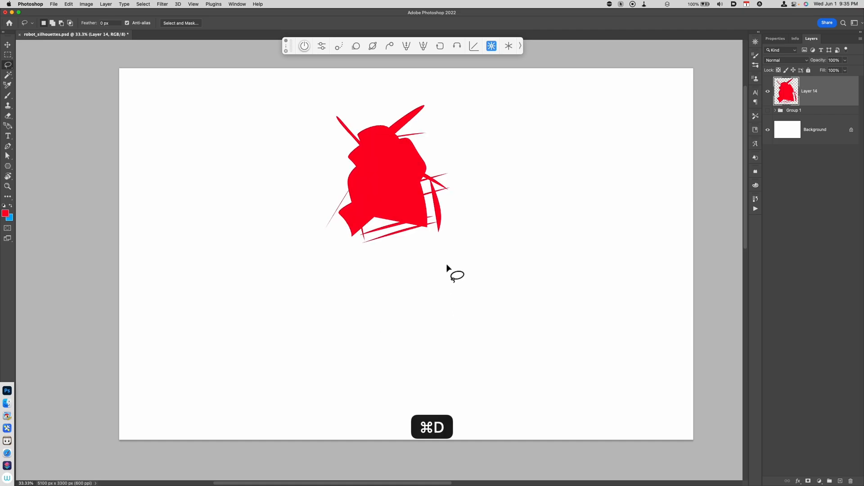
key(v)
drag(439, 227, 443, 231)
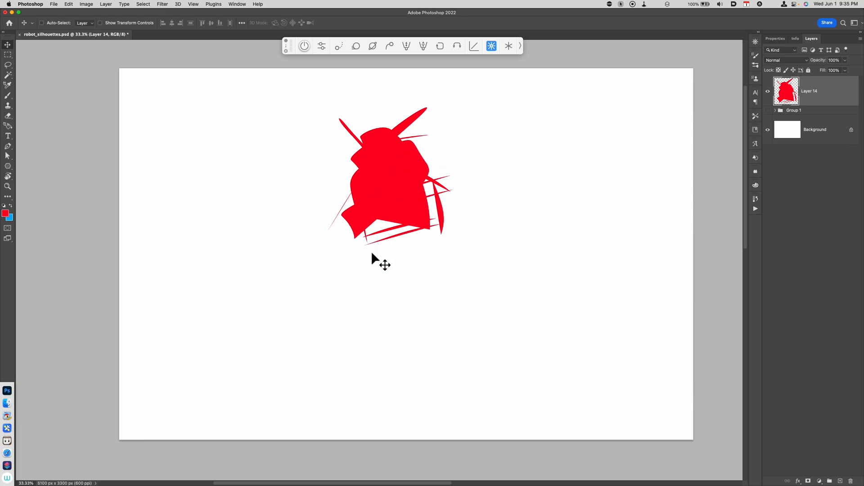
On a new layer, lasso a pair of striding legs below the torso and fill them with red
key(alt+shift+super+n)
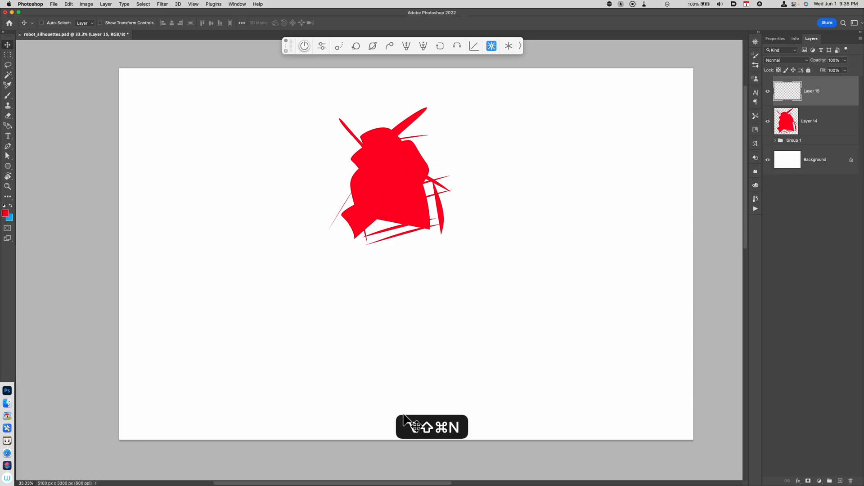
key(l)
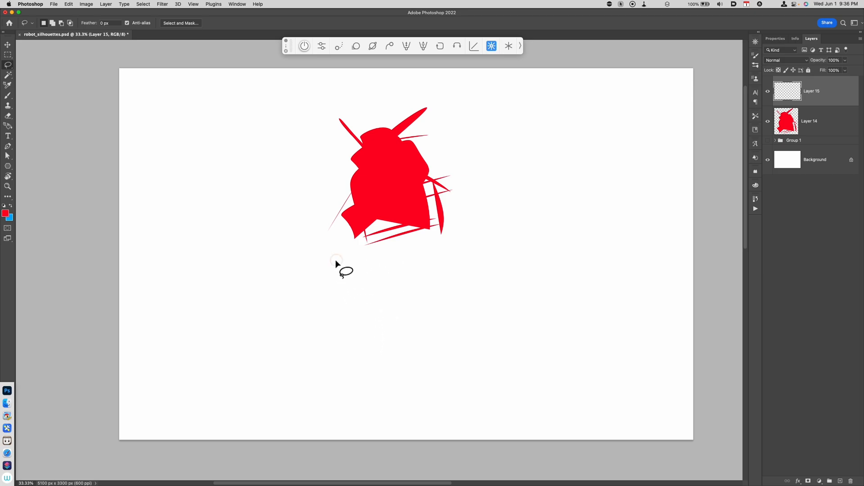
mouse_move(391, 306)
mouse_down()
mouse_move(327, 281)
mouse_move(348, 327)
mouse_move(369, 288)
mouse_move(304, 299)
mouse_move(347, 306)
mouse_move(285, 320)
mouse_move(296, 397)
mouse_up()
mouse_move(310, 331)
mouse_down()
mouse_move(299, 397)
mouse_move(289, 397)
mouse_move(310, 395)
mouse_move(259, 407)
mouse_up()
drag(403, 377, 402, 379)
drag(360, 311, 390, 383)
drag(400, 349, 421, 431)
key(alt+BackSpace)
key(super+d)
key(super+minus)
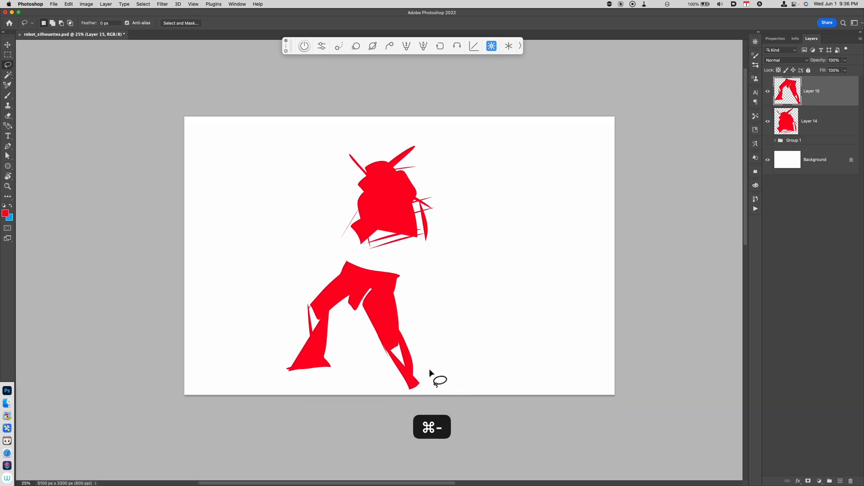
Shift the legs slightly right and lasso-fill a pointed extension on the right foot
key(v)
mouse_move(425, 369)
mouse_down()
mouse_move(436, 360)
mouse_move(447, 366)
mouse_move(452, 388)
mouse_up()
key(l)
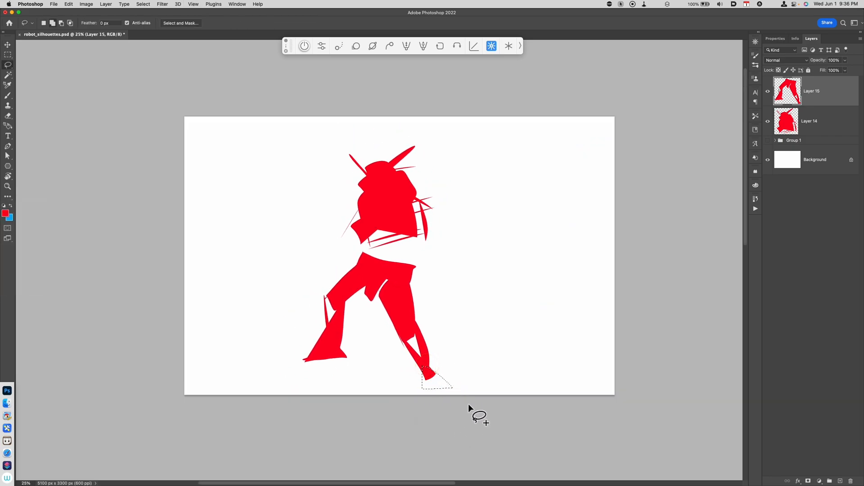
key(alt+BackSpace)
key(super+d)
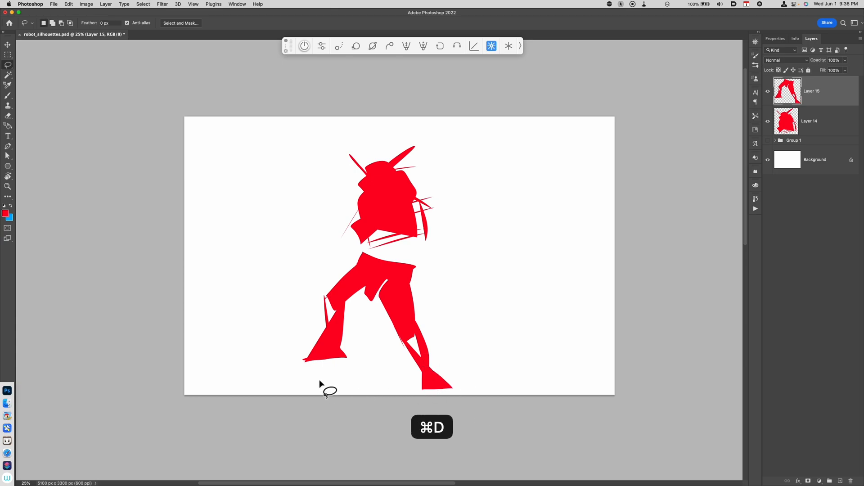
Extend the left foot with a red lasso fill
mouse_move(315, 345)
mouse_down()
mouse_move(290, 359)
mouse_move(324, 373)
mouse_up()
key(alt+BackSpace)
key(super+d)
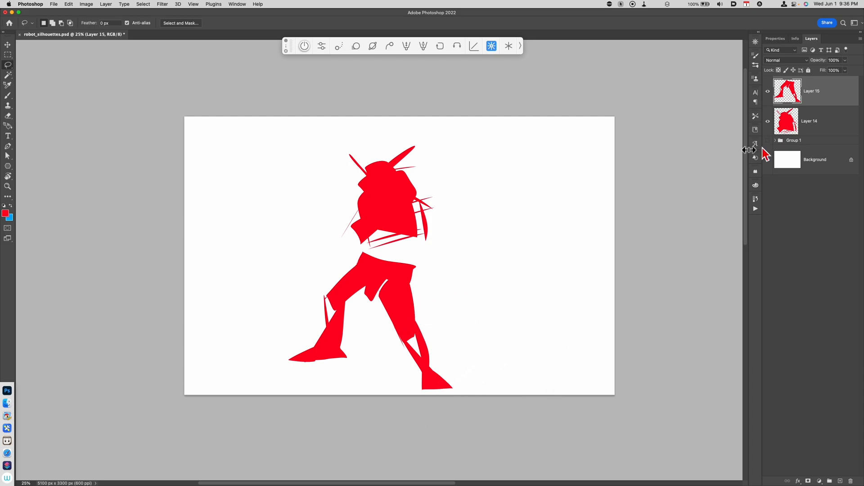
Scale up the head-and-torso shape with Free Transform
click(799, 128)
key(super+t)
drag(434, 247, 465, 262)
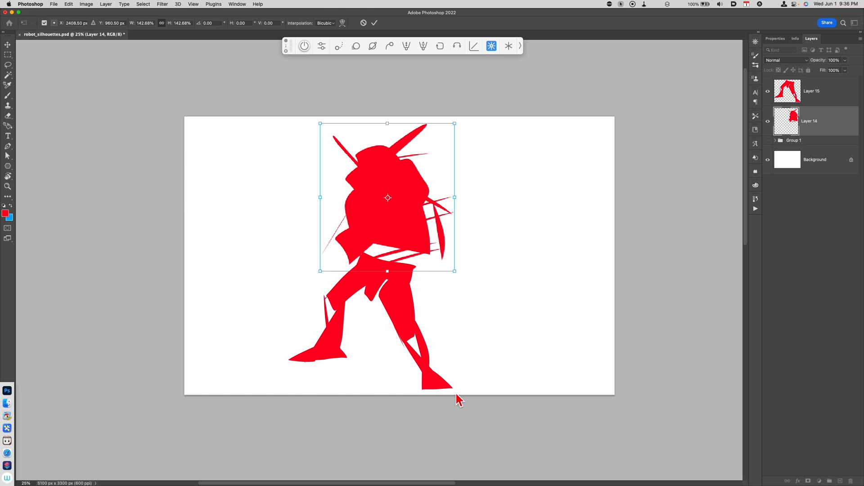
key(Return)
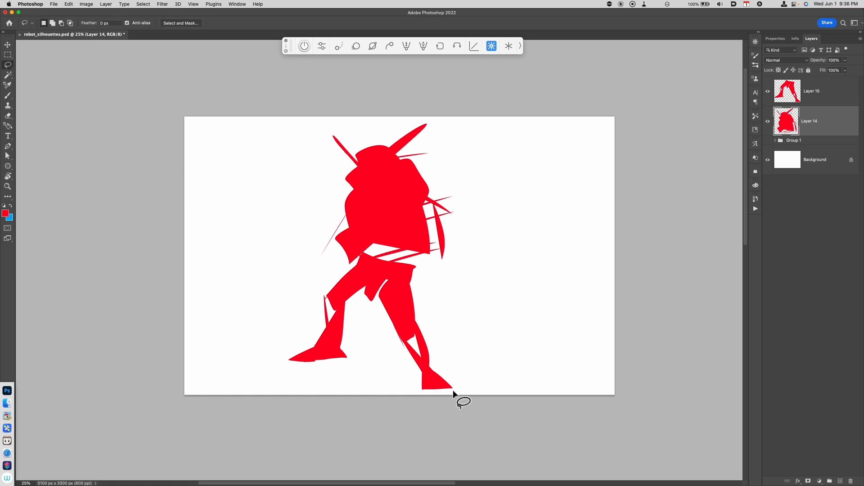
Merge the torso and leg layers and move the combined robot to the left side of the canvas
super+click(812, 92)
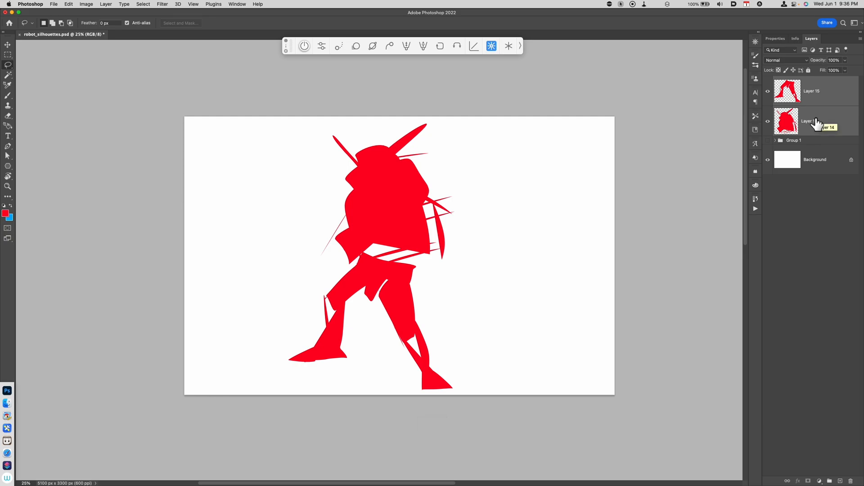
key(super+e)
key(v)
drag(456, 374, 361, 378)
drag(530, 355, 526, 401)
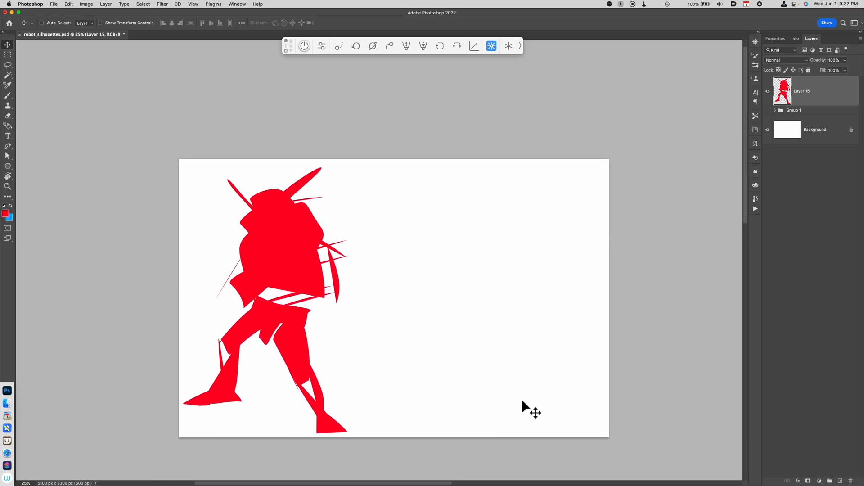
On a new layer, lasso a second robot's upright body on the right and fill it with red
key(alt+shift+super+n)
key(l)
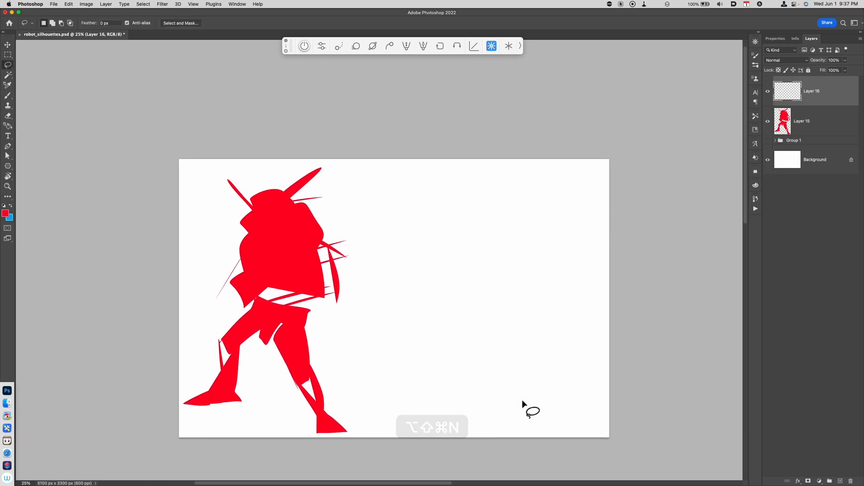
drag(424, 297, 493, 292)
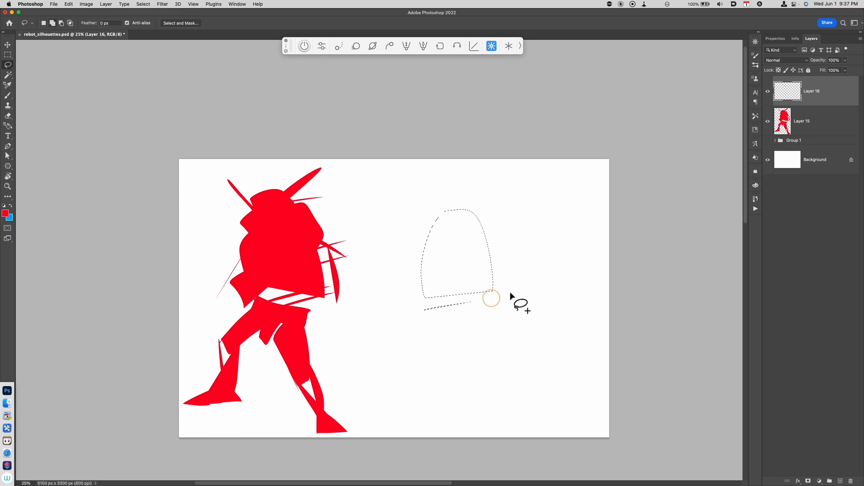
mouse_move(501, 231)
mouse_down()
mouse_move(472, 292)
mouse_move(410, 245)
mouse_move(427, 204)
mouse_move(462, 275)
mouse_move(447, 230)
mouse_move(421, 232)
mouse_move(436, 301)
mouse_move(418, 248)
mouse_up()
mouse_move(515, 249)
mouse_down()
mouse_move(469, 257)
mouse_move(452, 284)
mouse_move(458, 373)
mouse_up()
drag(471, 281, 468, 358)
mouse_move(441, 299)
mouse_down()
mouse_move(469, 354)
mouse_move(459, 367)
mouse_up()
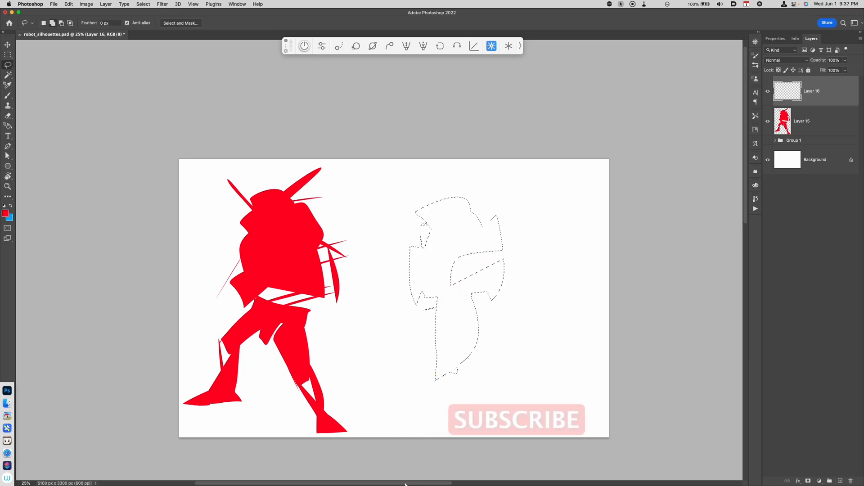
drag(450, 217, 481, 231)
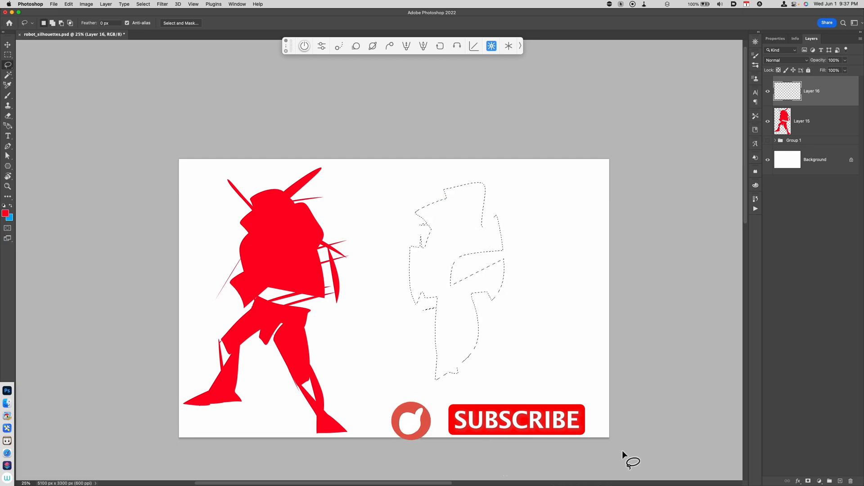
drag(426, 213, 435, 202)
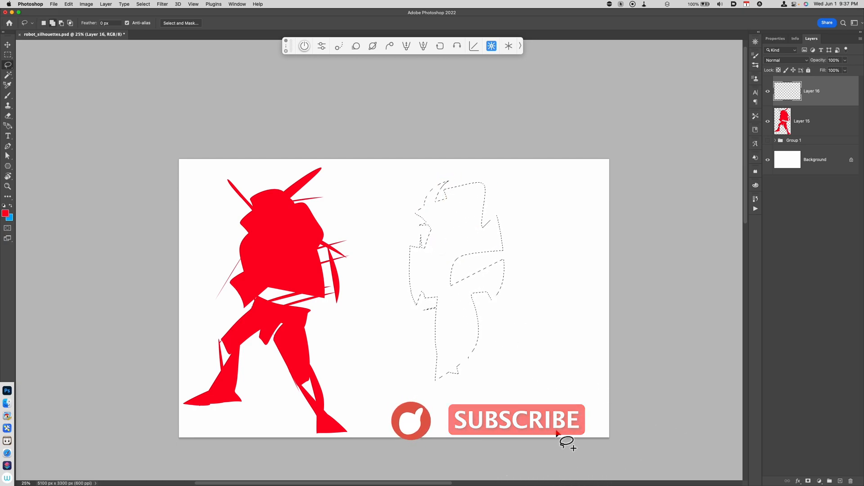
key(alt+BackSpace)
key(super+d)
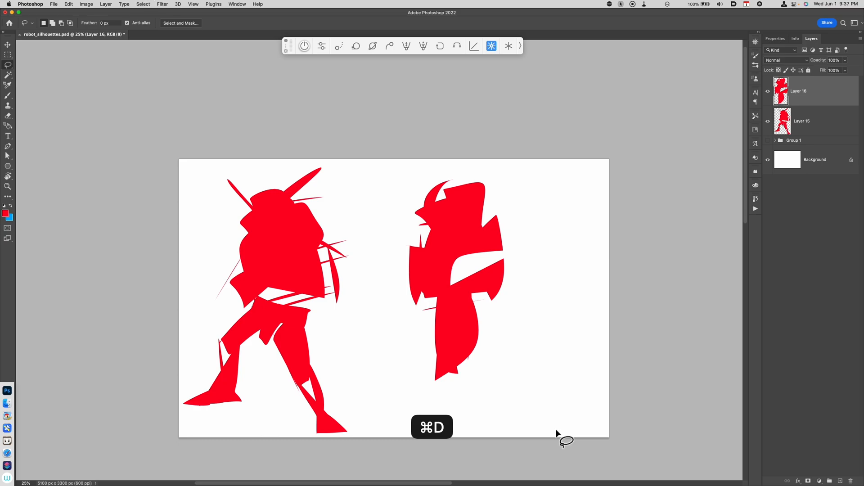
Rotate the second body with Free Transform so it lies horizontally, leaning forward
key(v)
mouse_move(476, 351)
mouse_down()
mouse_move(497, 340)
mouse_move(482, 339)
mouse_up()
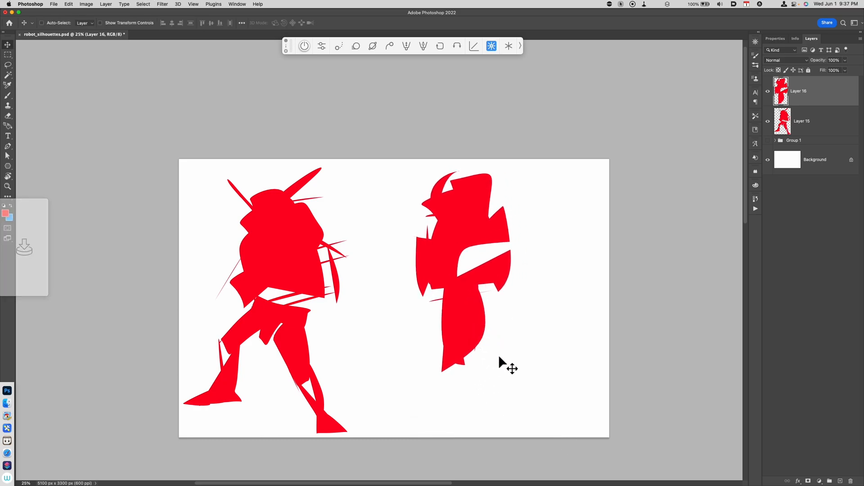
key(super+t)
drag(523, 168, 552, 328)
drag(517, 282, 531, 258)
key(Return)
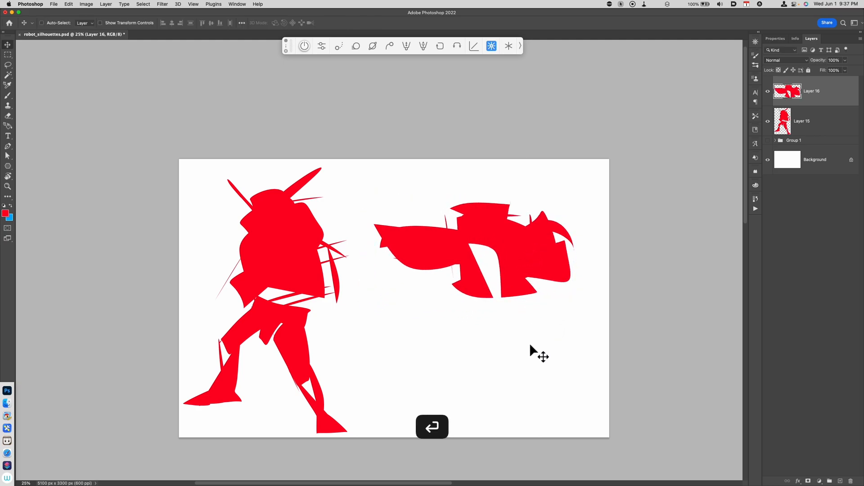
On a new layer, lasso lunging legs beneath the second body and fill them with red
key(alt+shift+super+n)
key(l)
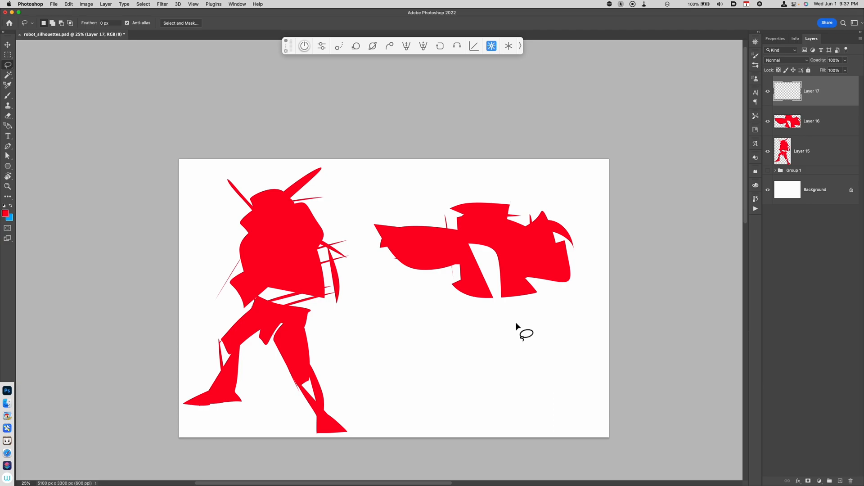
mouse_move(501, 326)
mouse_down()
mouse_move(502, 374)
mouse_move(497, 343)
mouse_move(509, 321)
mouse_move(463, 353)
mouse_move(568, 339)
mouse_up()
mouse_move(462, 359)
mouse_down()
mouse_move(427, 419)
mouse_move(407, 422)
mouse_move(460, 422)
mouse_move(470, 371)
mouse_up()
mouse_move(531, 350)
mouse_down()
mouse_move(582, 416)
mouse_move(569, 406)
mouse_move(540, 421)
mouse_move(593, 423)
mouse_up()
key(alt+BackSpace)
key(super+d)
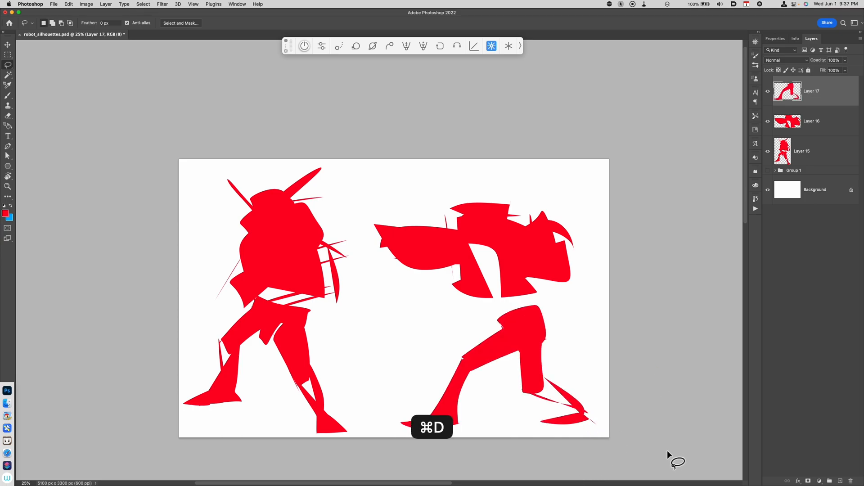
Merge the second robot's body and legs layers and move the figure slightly up
shift+click(806, 126)
key(super+e)
key(v)
drag(578, 383, 585, 367)
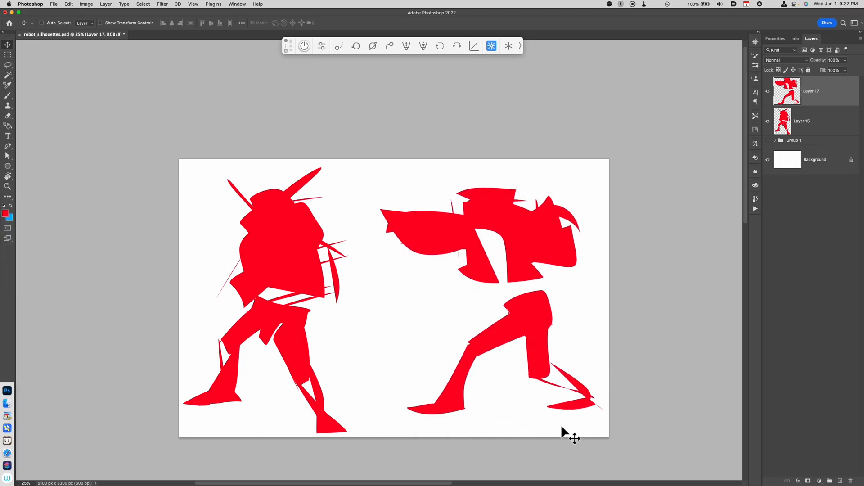
Scale down the first robot figure slightly with Free Transform
click(806, 135)
key(super+t)
drag(350, 432, 332, 413)
drag(305, 356, 310, 358)
key(Return)
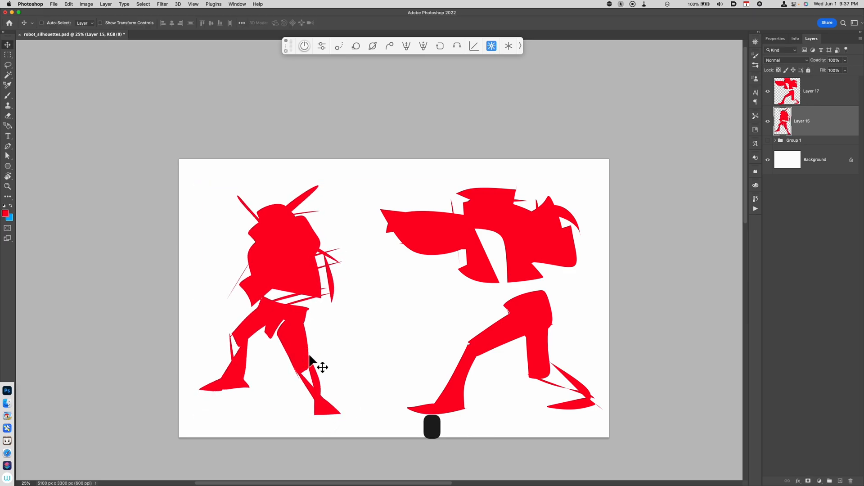
On a new layer between the two robots, lasso a rounded blob in the gap and fill it with red
key(super+equal)
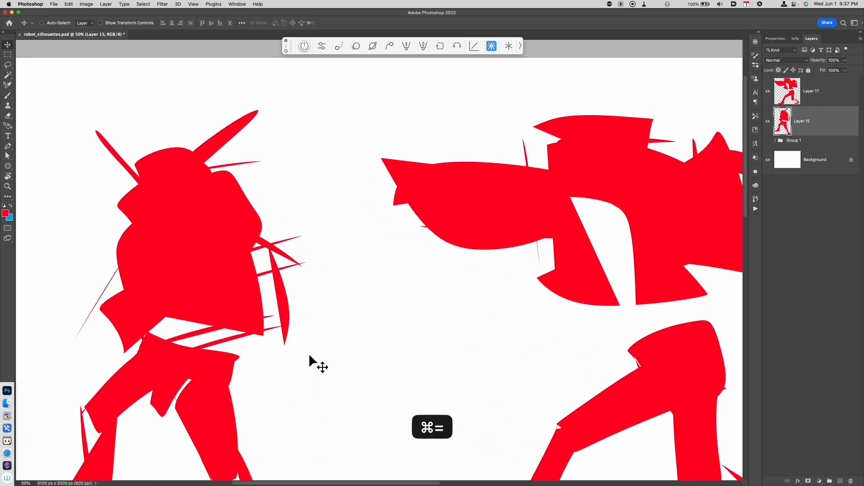
drag(540, 339, 554, 309)
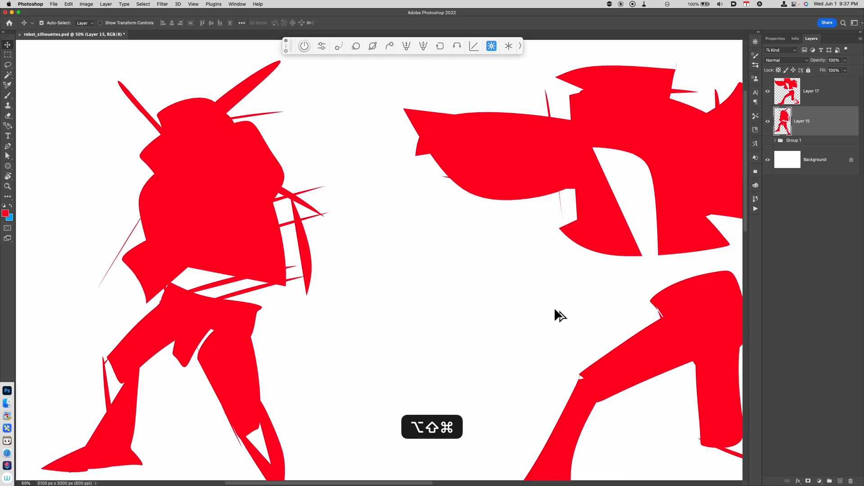
key(alt+shift+super+n)
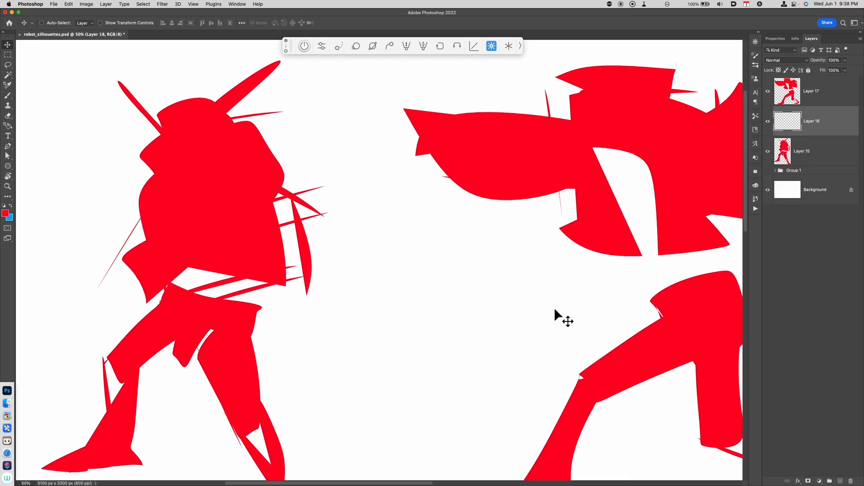
key(l)
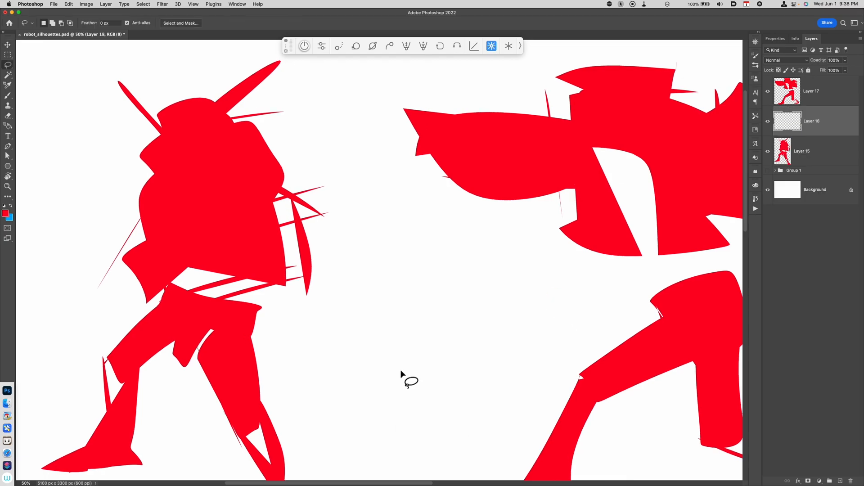
mouse_move(353, 353)
mouse_down()
mouse_move(455, 350)
mouse_move(447, 411)
mouse_move(348, 384)
mouse_up()
drag(376, 333, 433, 321)
key(super+d)
mouse_move(371, 333)
mouse_down()
mouse_move(373, 382)
mouse_move(442, 383)
mouse_move(381, 325)
mouse_up()
key(alt+BackSpace)
key(super+d)
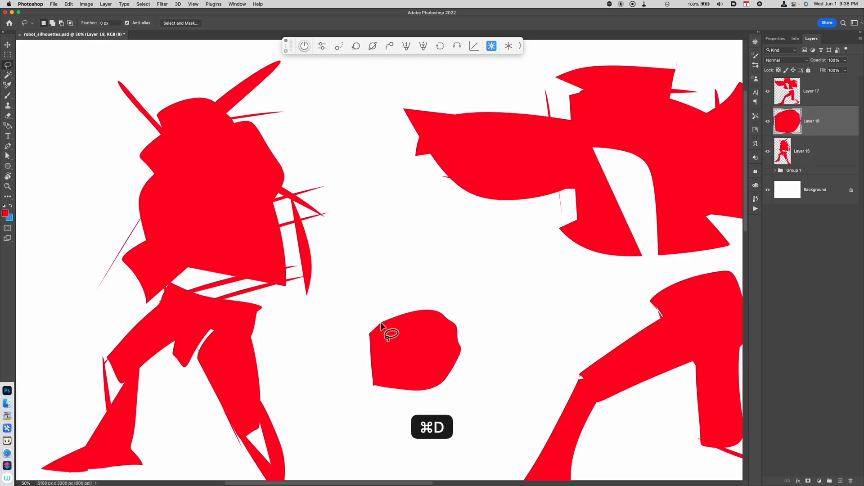
Set the blob layer's opacity to 40% and switch to the Brush tool
key(v)
key(4)
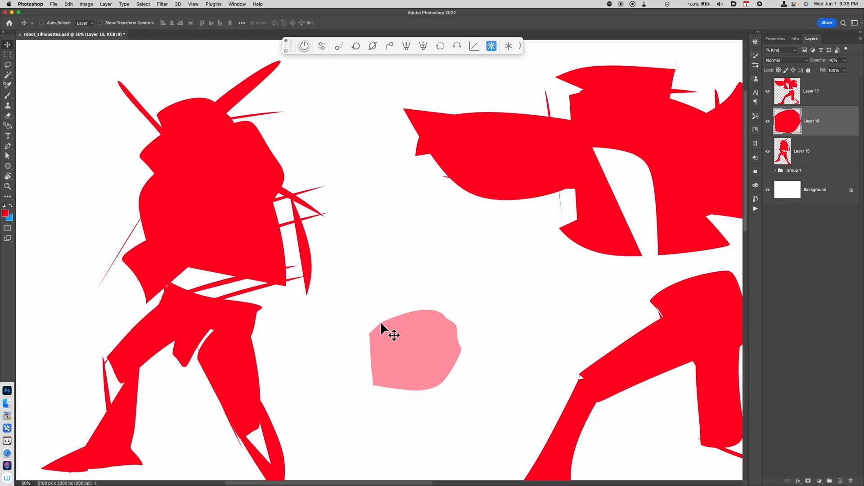
key(b)
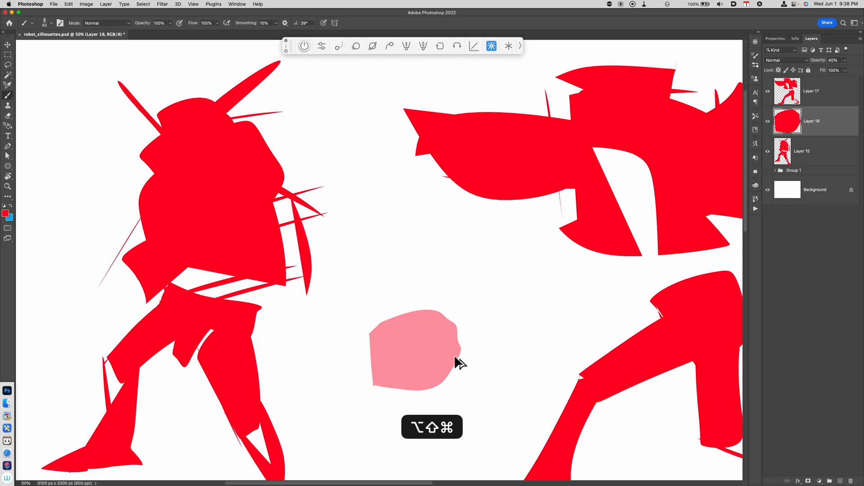
On a new layer, brush crate-like outlines and panel lines over the translucent red blob
key(alt+shift+super+n)
drag(370, 335, 435, 333)
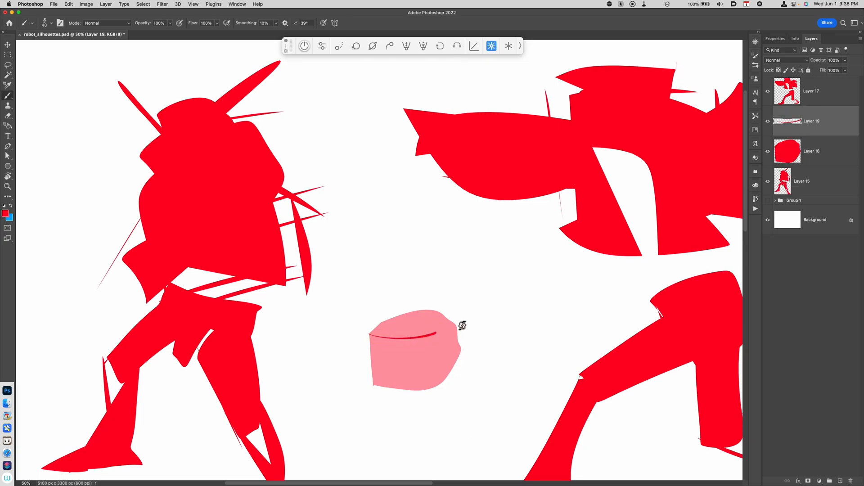
mouse_move(371, 333)
mouse_down()
mouse_move(444, 323)
mouse_move(434, 333)
mouse_up()
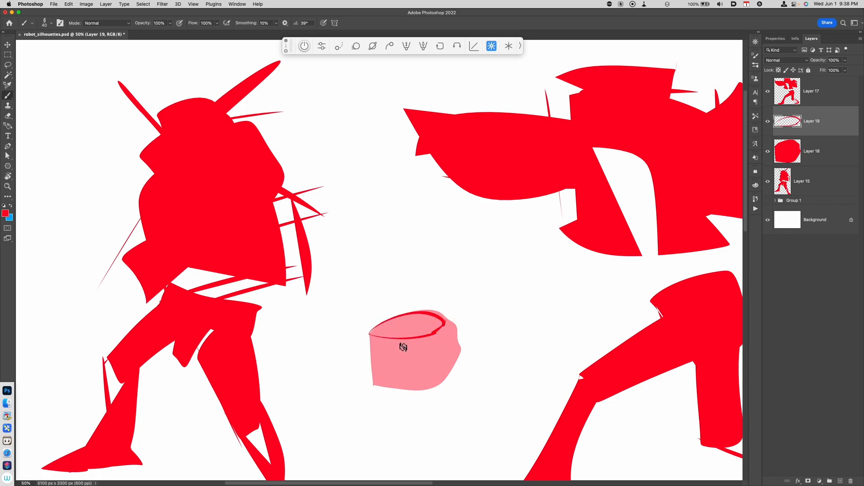
drag(371, 335, 374, 385)
mouse_move(447, 326)
mouse_down()
mouse_move(457, 351)
mouse_move(409, 388)
mouse_up()
drag(429, 338, 436, 377)
drag(396, 338, 393, 385)
mouse_move(394, 338)
mouse_down()
mouse_move(420, 363)
mouse_move(376, 363)
mouse_up()
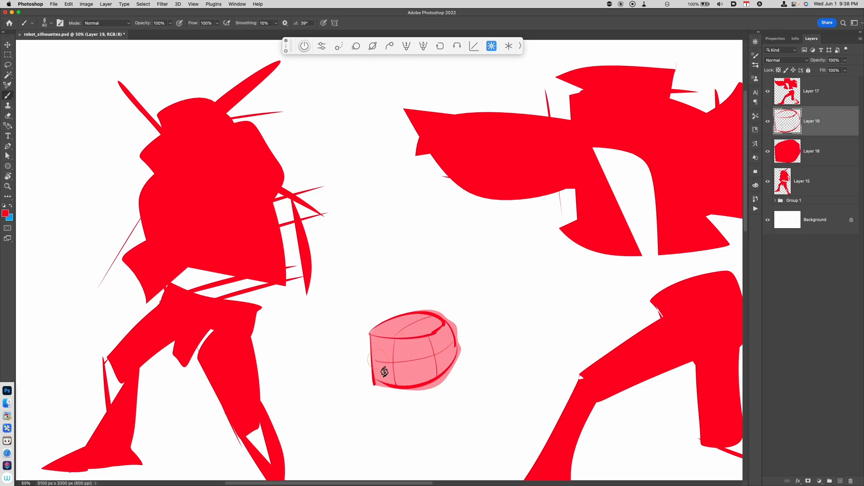
drag(397, 323, 430, 335)
Hide the blob sketch layers and merge the two robot silhouette layers into one
key(super+minus)
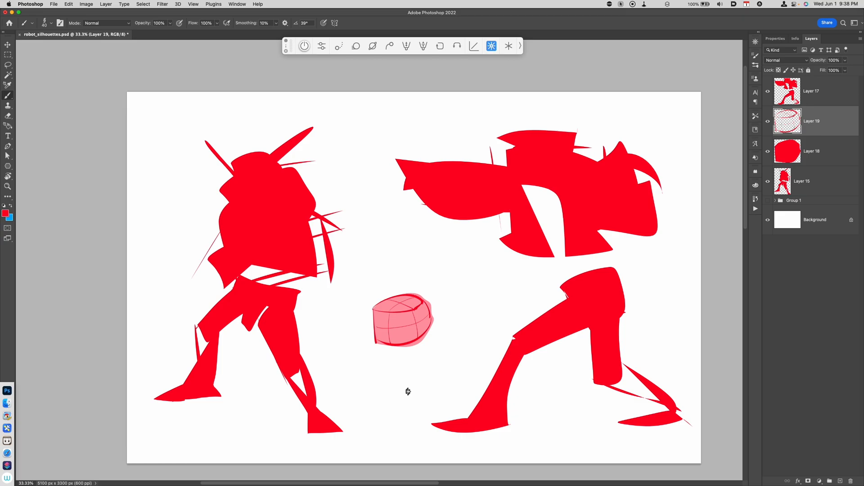
drag(767, 121, 768, 152)
drag(825, 101, 819, 167)
super+click(816, 192)
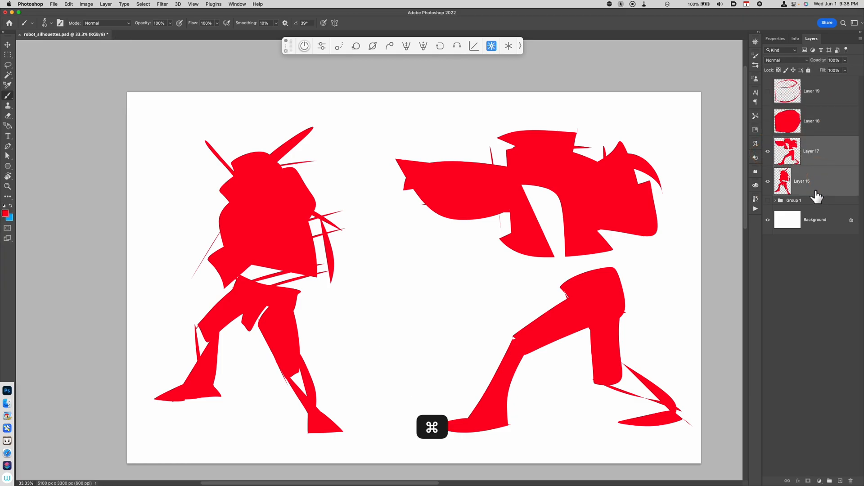
key(super+e)
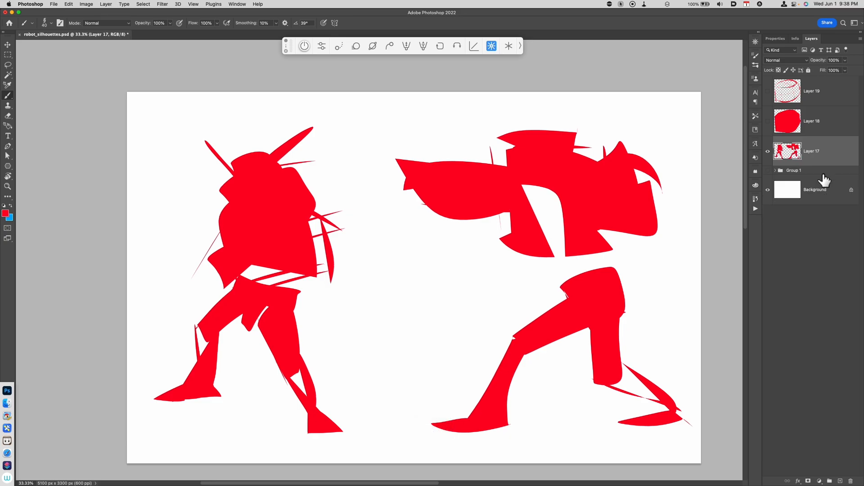
Set the merged robot silhouette layer's opacity to 50%
click(13, 47)
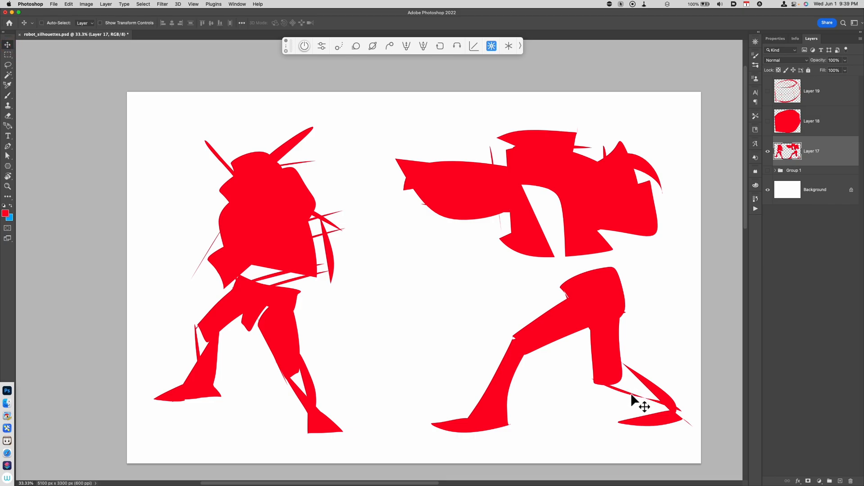
key(5)
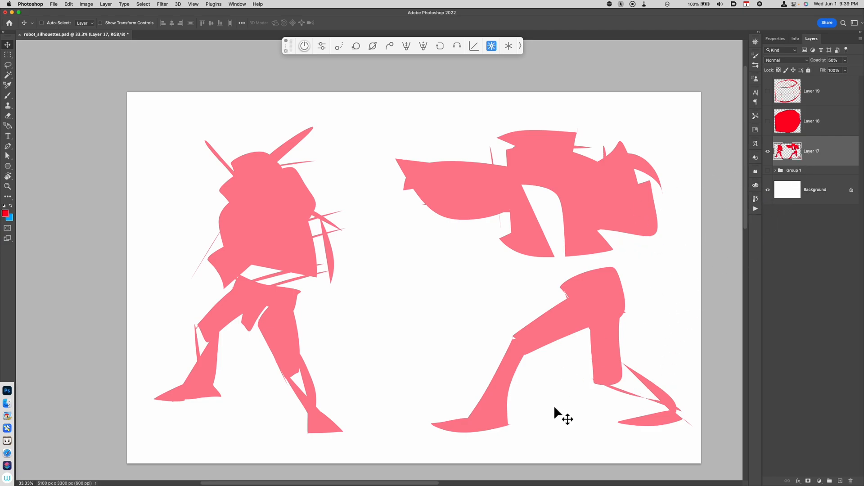
drag(411, 368, 498, 404)
Add a new layer and brush a curved line across the first robot's head
key(alt+shift+super+n)
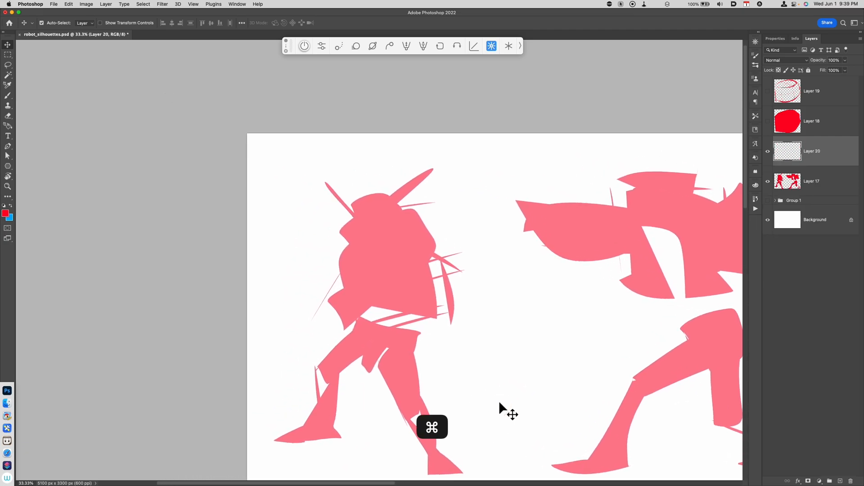
key(super+equal)
drag(484, 357, 516, 334)
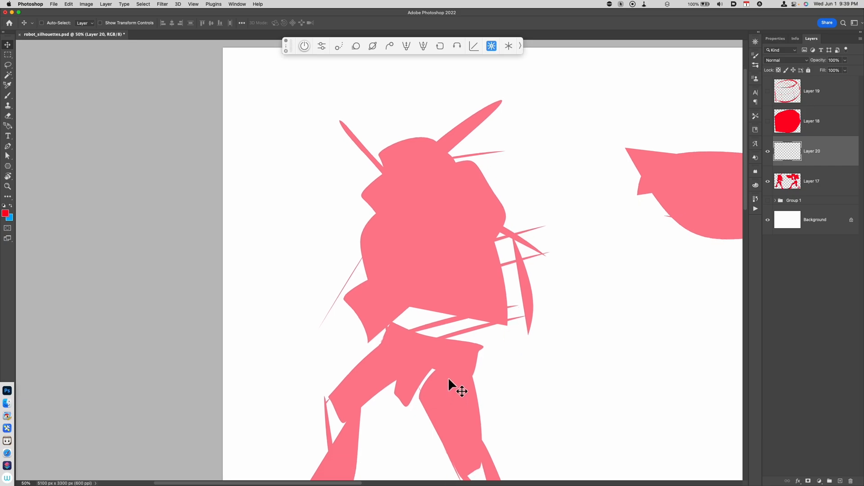
key(b)
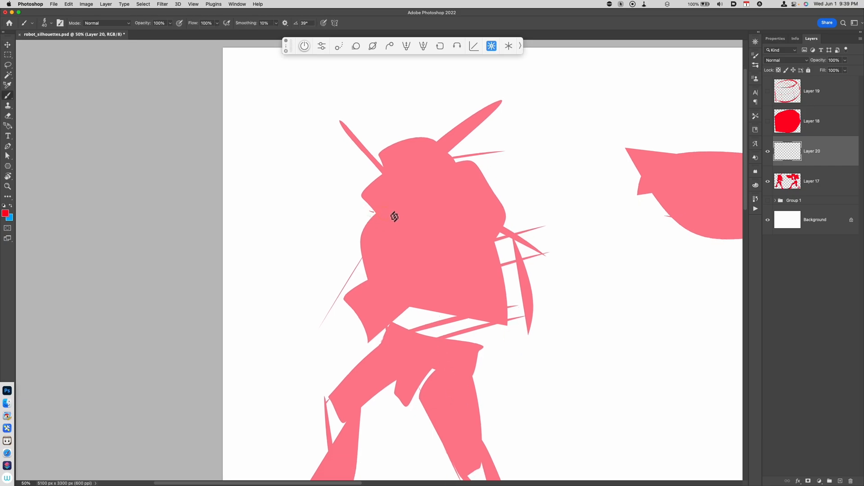
drag(370, 211, 473, 190)
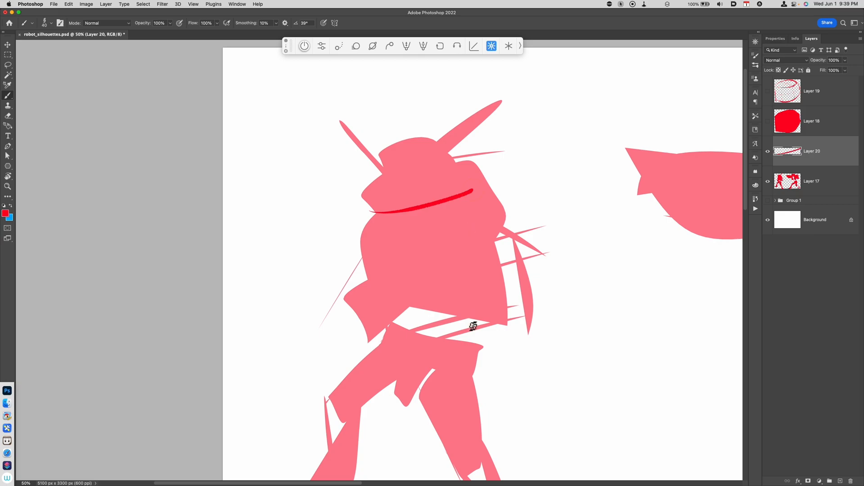
Lower the robot silhouette layer's opacity to 30%
click(802, 189)
key(v)
key(3)
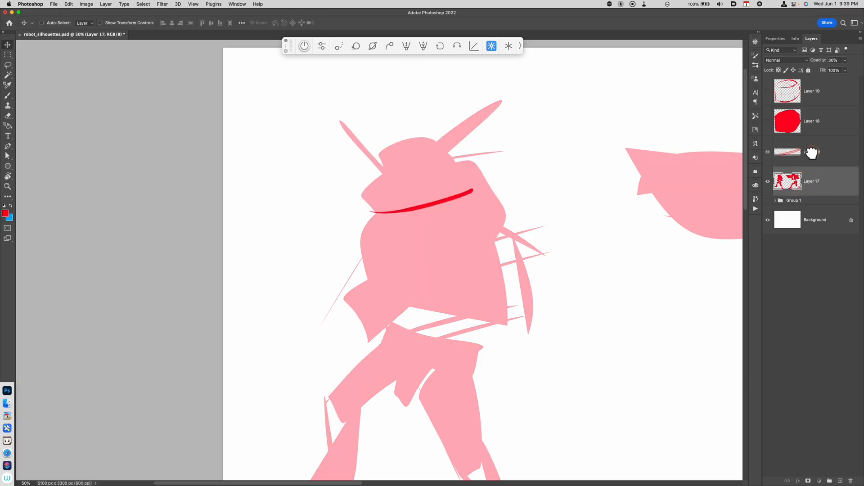
On the sketch layer, outline the first robot's torso front and forearm with brush strokes
click(815, 155)
key(b)
drag(370, 214, 372, 281)
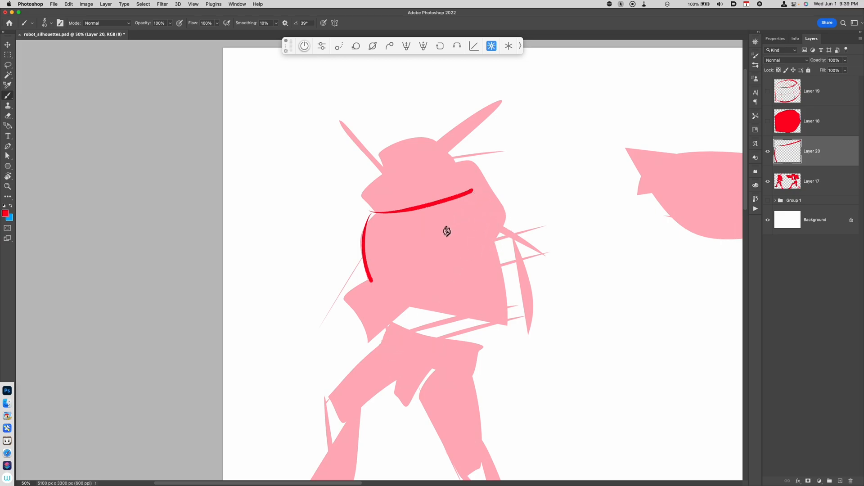
mouse_move(462, 230)
mouse_down()
mouse_move(499, 203)
mouse_move(505, 214)
mouse_move(450, 284)
mouse_up()
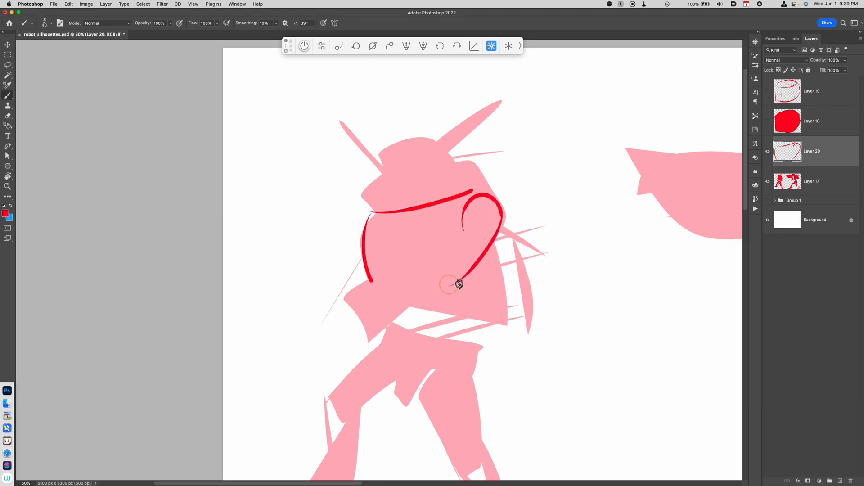
drag(457, 230, 486, 248)
mouse_move(435, 263)
mouse_down()
mouse_move(461, 234)
mouse_move(437, 270)
mouse_move(434, 312)
mouse_move(366, 303)
mouse_move(382, 325)
mouse_move(382, 298)
mouse_move(381, 322)
mouse_up()
mouse_move(370, 285)
mouse_down()
mouse_move(344, 302)
mouse_move(350, 317)
mouse_move(341, 308)
mouse_move(366, 347)
mouse_up()
key(super+z)
mouse_move(339, 304)
mouse_down()
mouse_move(363, 342)
mouse_move(380, 331)
mouse_up()
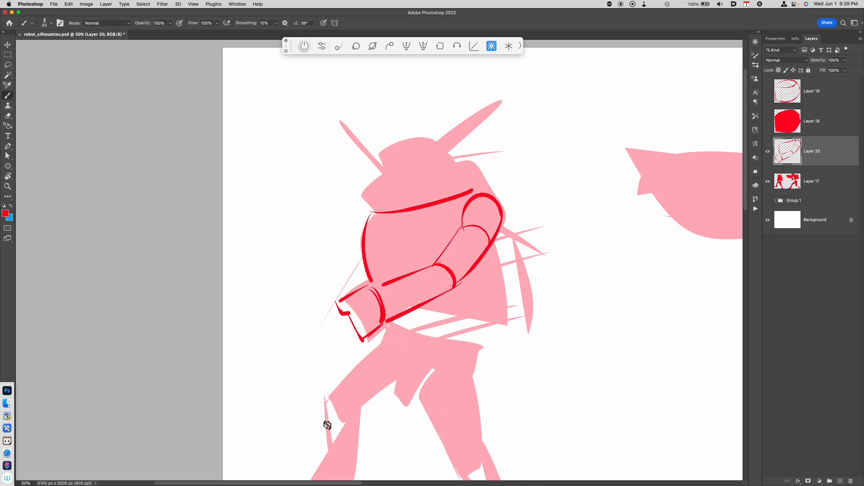
Outline the torso's back and base and draw a riveted helmet rim band
mouse_move(470, 191)
mouse_down()
mouse_move(455, 163)
mouse_move(490, 194)
mouse_up()
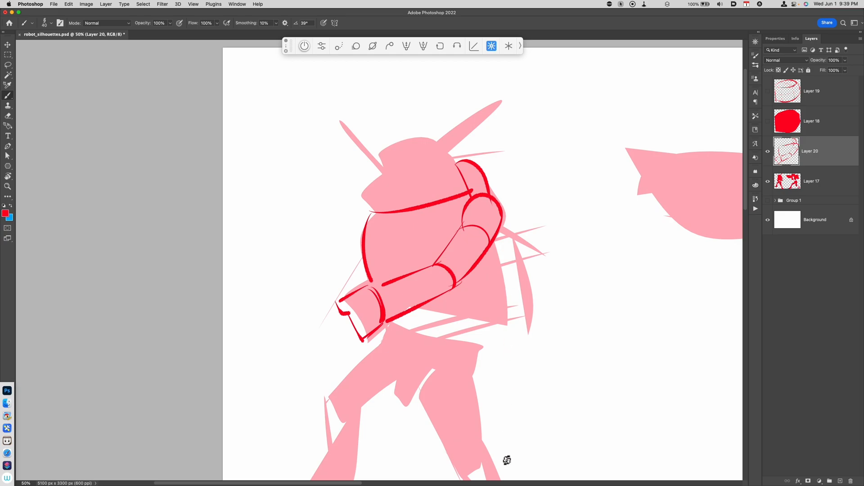
drag(494, 249, 503, 321)
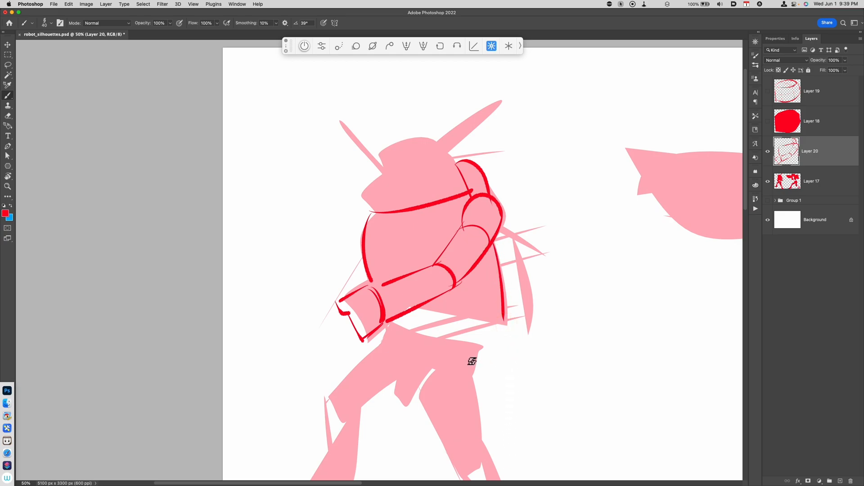
drag(417, 310, 504, 322)
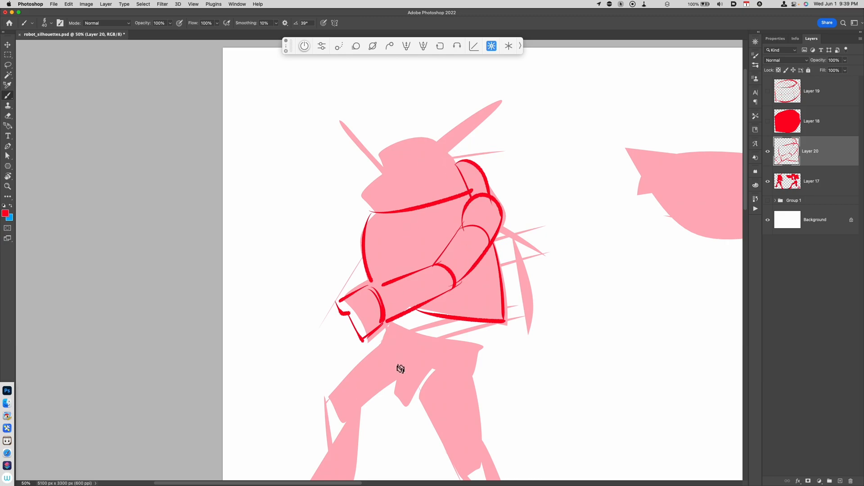
drag(354, 310, 368, 336)
drag(369, 285, 347, 297)
mouse_move(363, 200)
mouse_down()
mouse_move(429, 239)
mouse_move(366, 202)
mouse_move(446, 193)
mouse_move(467, 201)
mouse_move(375, 200)
mouse_move(458, 191)
mouse_move(364, 199)
mouse_move(389, 183)
mouse_move(381, 219)
mouse_move(384, 210)
mouse_move(453, 195)
mouse_up()
key(super+z)
key(super+z)
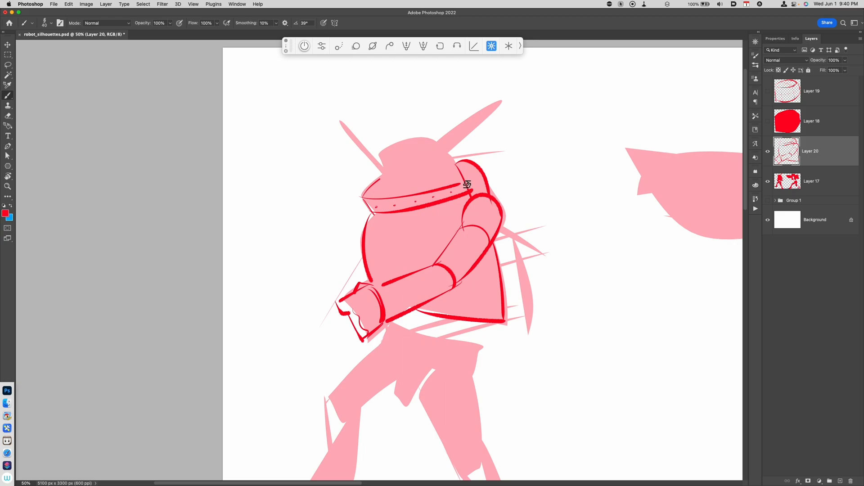
Draw a chest panel with round buttons and a grille on the robot's body
scroll(489, 311, down, 1)
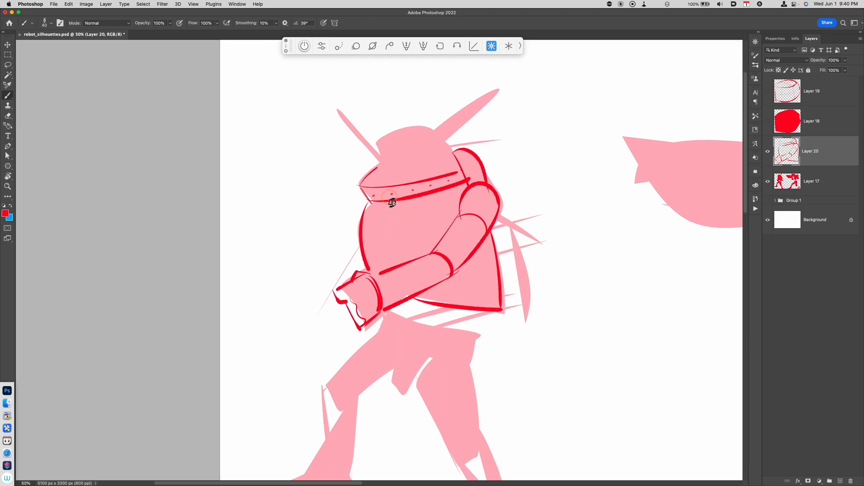
mouse_move(377, 218)
mouse_down()
mouse_move(382, 264)
mouse_move(409, 222)
mouse_move(404, 215)
mouse_move(405, 257)
mouse_move(384, 260)
mouse_up()
key(super+z)
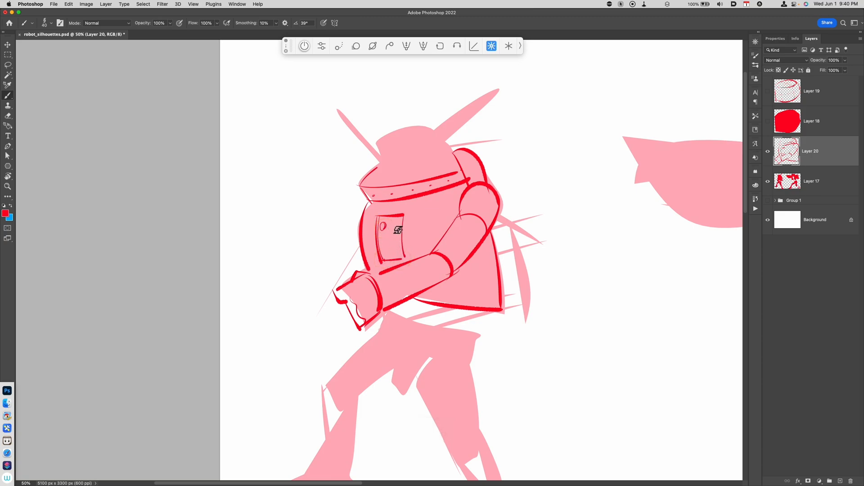
mouse_move(382, 239)
mouse_down()
mouse_move(397, 238)
mouse_move(403, 257)
mouse_move(392, 255)
mouse_move(403, 261)
mouse_up()
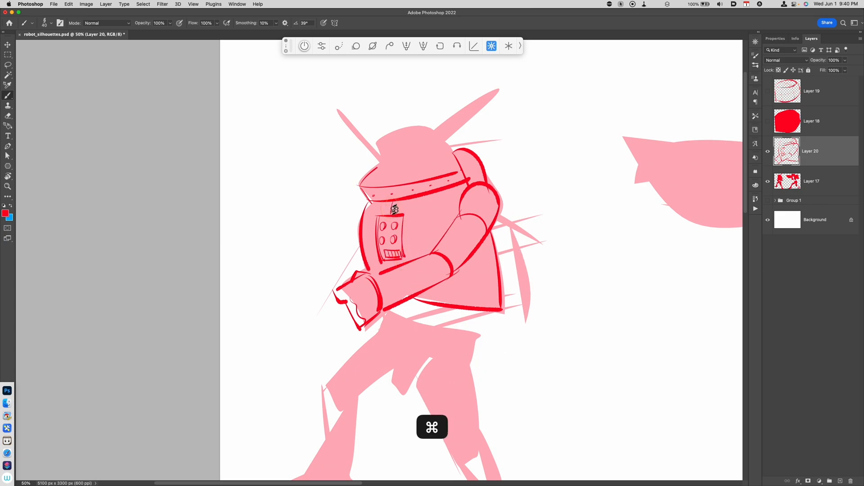
Add segment bands and details along the robot's upper arm
mouse_move(442, 246)
mouse_down()
mouse_move(451, 268)
mouse_move(471, 259)
mouse_up()
drag(450, 226, 492, 224)
drag(452, 229, 480, 218)
drag(455, 235, 485, 226)
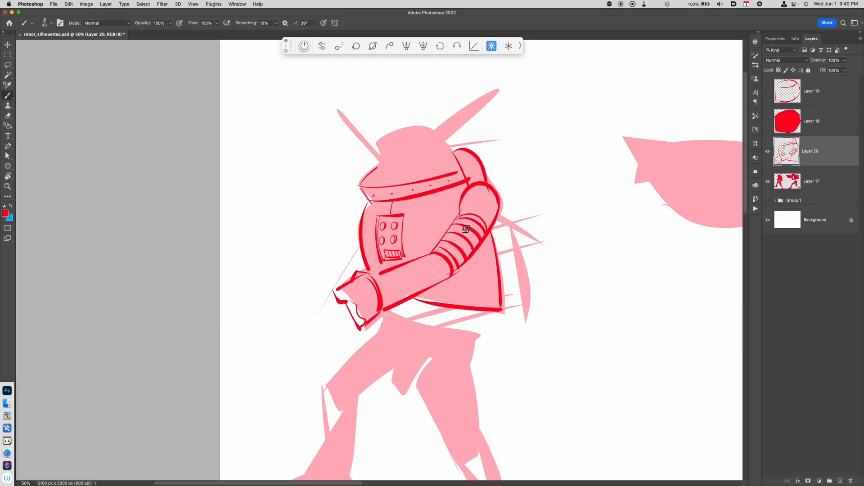
drag(477, 227, 471, 239)
Outline the robot's waist and shorts below the torso
drag(496, 375, 513, 343)
mouse_move(397, 242)
mouse_down()
mouse_move(428, 359)
mouse_move(444, 314)
mouse_up()
drag(406, 281, 497, 301)
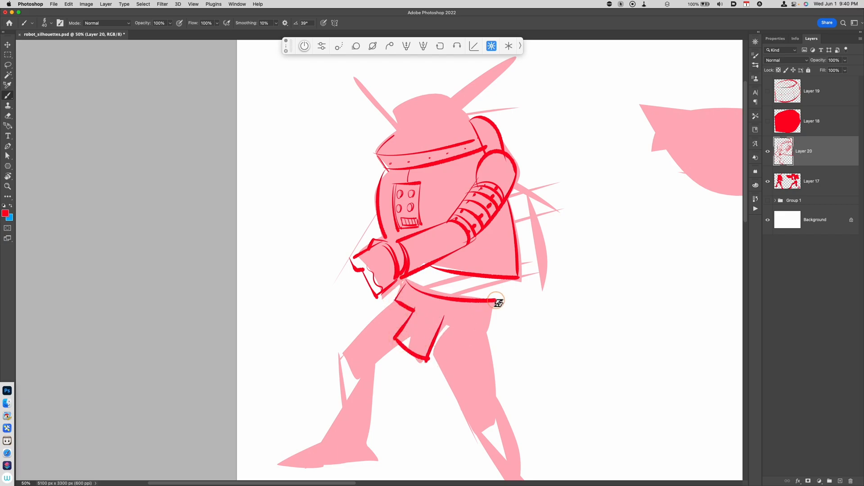
drag(410, 283, 427, 282)
mouse_move(481, 293)
mouse_down()
mouse_move(496, 299)
mouse_move(489, 330)
mouse_up()
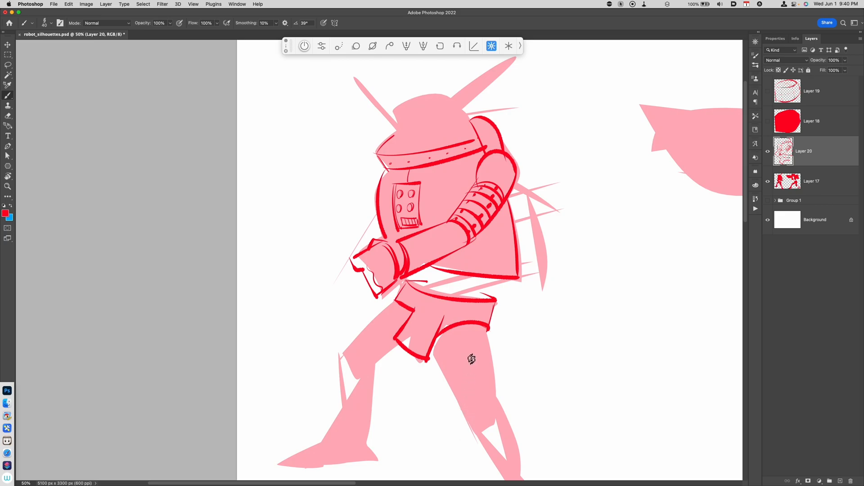
Add belt details and small marks around the robot's waist
mouse_move(426, 268)
mouse_down()
mouse_move(428, 290)
mouse_move(453, 293)
mouse_up()
drag(501, 280, 469, 295)
drag(457, 296, 470, 295)
drag(437, 270, 437, 282)
mouse_move(443, 271)
mouse_down()
mouse_move(443, 283)
mouse_move(473, 297)
mouse_move(459, 279)
mouse_move(453, 287)
mouse_move(478, 279)
mouse_up()
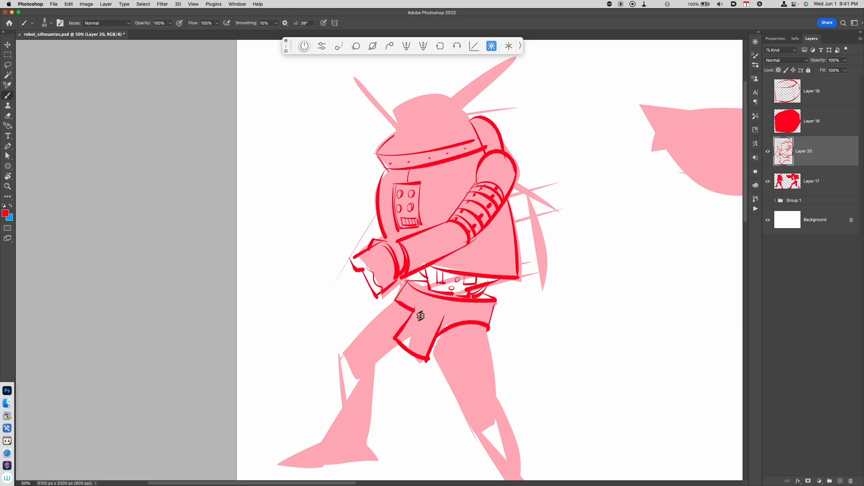
mouse_move(414, 310)
mouse_down()
mouse_move(418, 301)
mouse_move(445, 311)
mouse_move(421, 307)
mouse_move(429, 310)
mouse_up()
Outline both legs, the knee guard and the feet of the robot
key(super+minus)
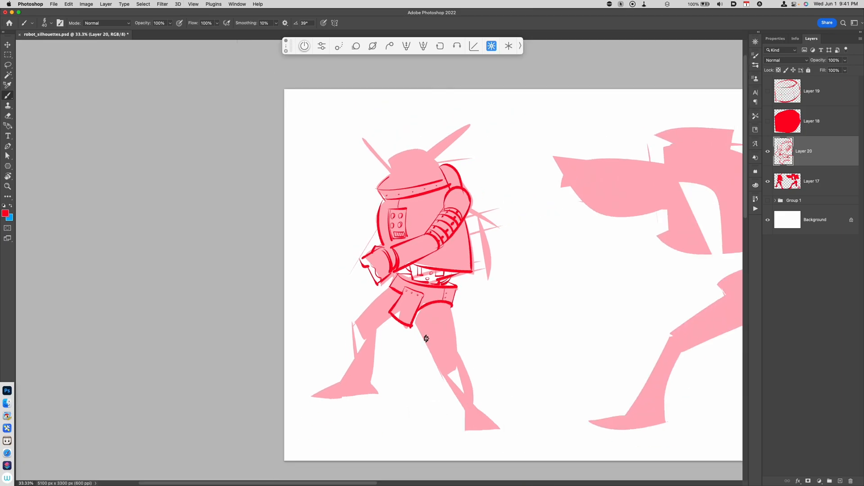
mouse_move(415, 320)
mouse_down()
mouse_move(440, 373)
mouse_move(457, 357)
mouse_up()
mouse_move(451, 308)
mouse_down()
mouse_move(460, 360)
mouse_move(448, 379)
mouse_move(463, 374)
mouse_up()
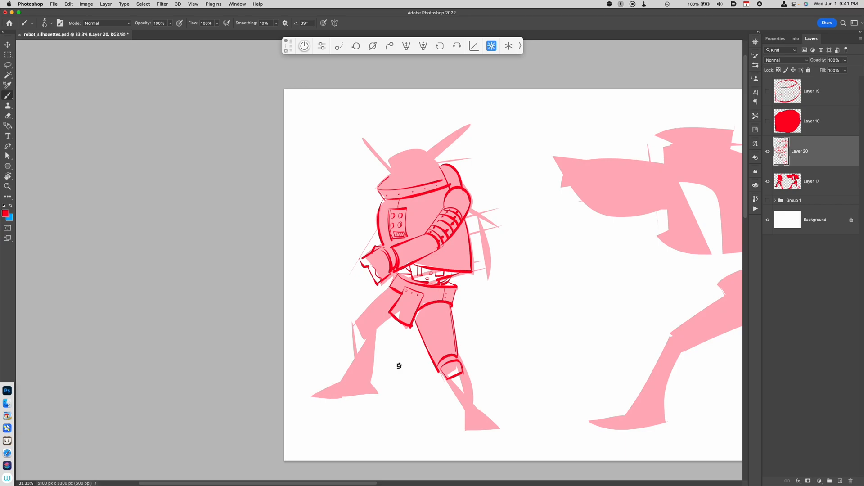
mouse_move(390, 287)
mouse_down()
mouse_move(353, 322)
mouse_move(364, 334)
mouse_move(355, 326)
mouse_move(355, 360)
mouse_move(341, 383)
mouse_move(365, 389)
mouse_up()
mouse_move(377, 336)
mouse_down()
mouse_move(372, 395)
mouse_move(351, 400)
mouse_move(338, 385)
mouse_move(316, 398)
mouse_move(377, 393)
mouse_up()
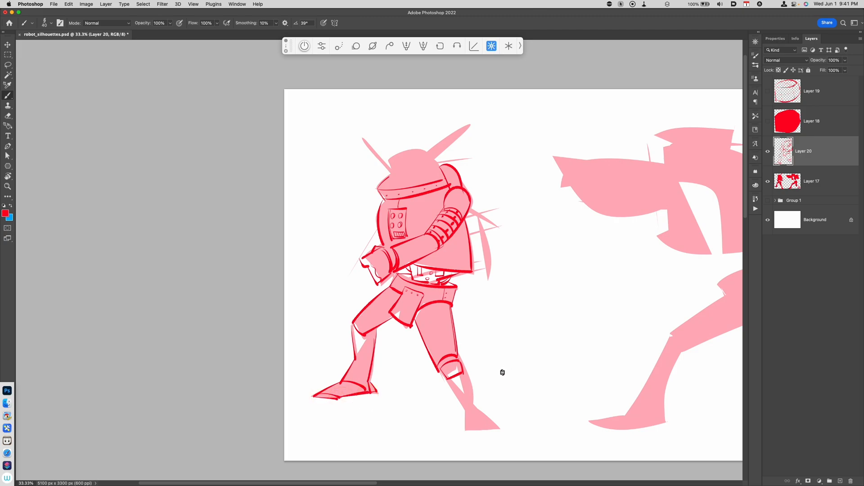
drag(441, 374, 460, 403)
mouse_move(459, 357)
mouse_down()
mouse_move(478, 420)
mouse_move(464, 439)
mouse_move(509, 442)
mouse_move(468, 439)
mouse_move(503, 436)
mouse_up()
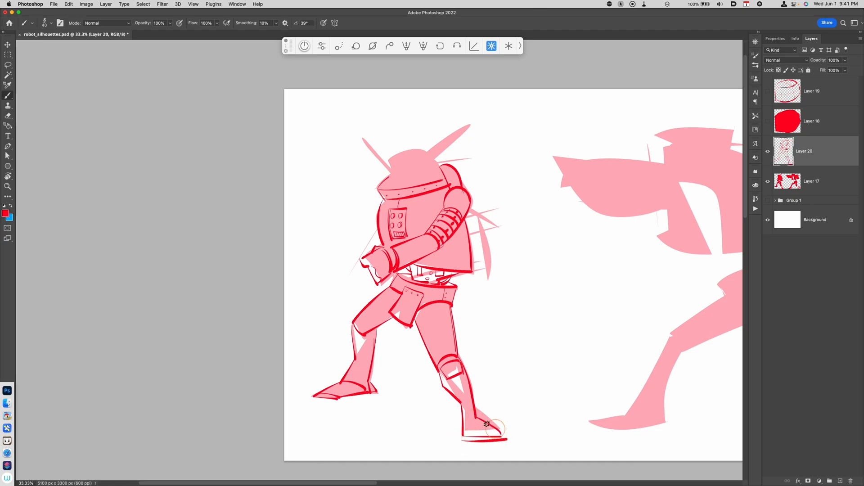
Draw two horns on the robot's helmet and touch up the foot
drag(572, 387, 528, 402)
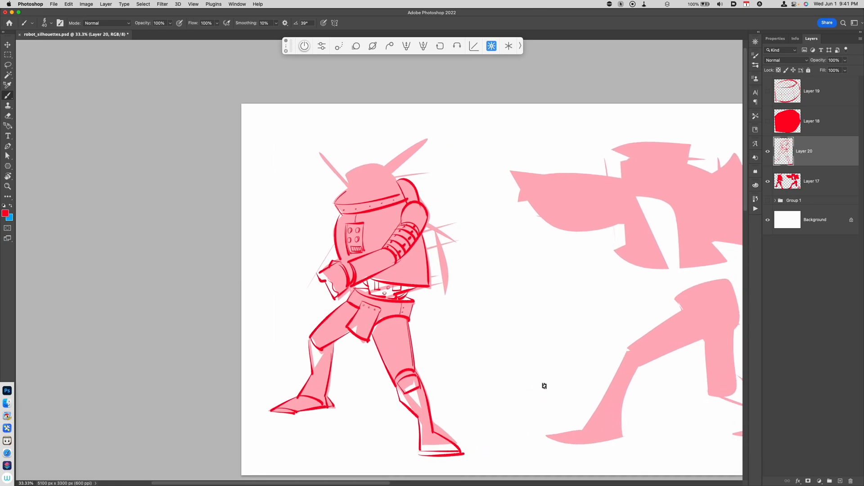
drag(348, 175, 349, 198)
mouse_move(385, 170)
mouse_down()
mouse_move(428, 140)
mouse_move(386, 174)
mouse_move(320, 148)
mouse_move(347, 184)
mouse_move(385, 167)
mouse_up()
key(super+z)
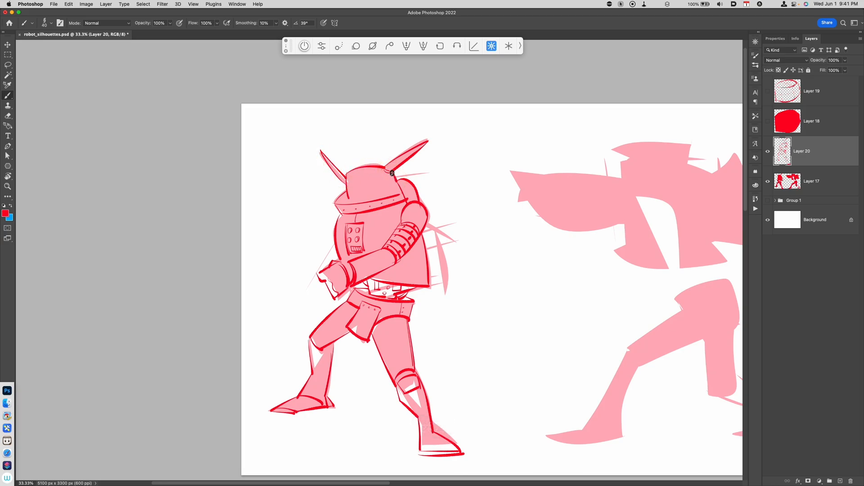
drag(476, 382, 453, 400)
Sketch a backpack behind the robot's back with details, then hide the silhouette layer
drag(410, 253, 419, 306)
drag(413, 247, 423, 310)
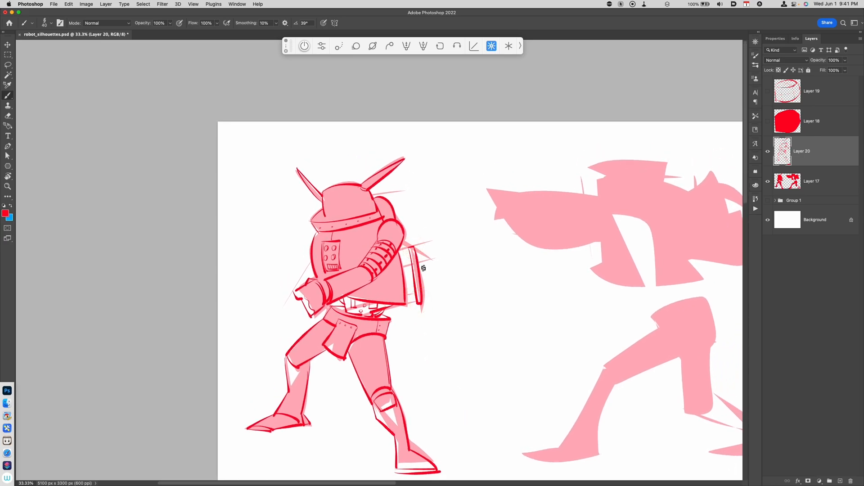
drag(405, 252, 407, 265)
drag(402, 267, 410, 285)
drag(405, 287, 410, 262)
drag(410, 262, 412, 292)
drag(402, 243, 412, 245)
click(768, 181)
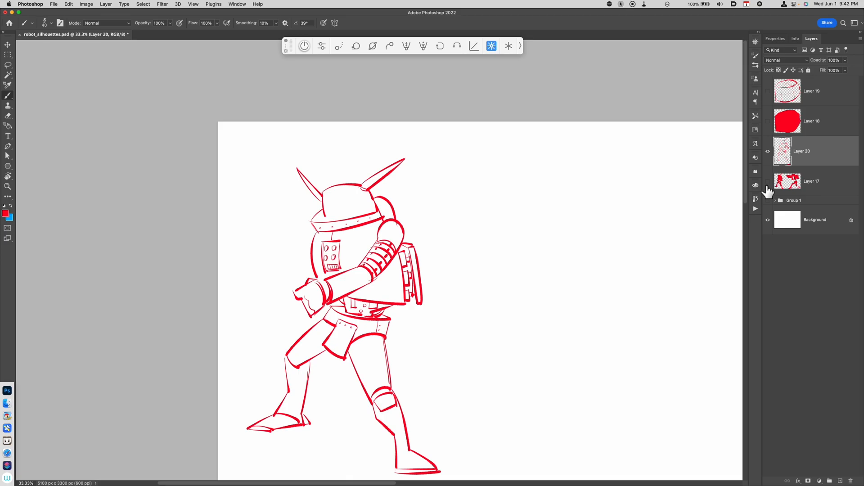
Show the faded silhouette layer again and draw the robot's eyes and mouth grille inside the helmet
click(768, 182)
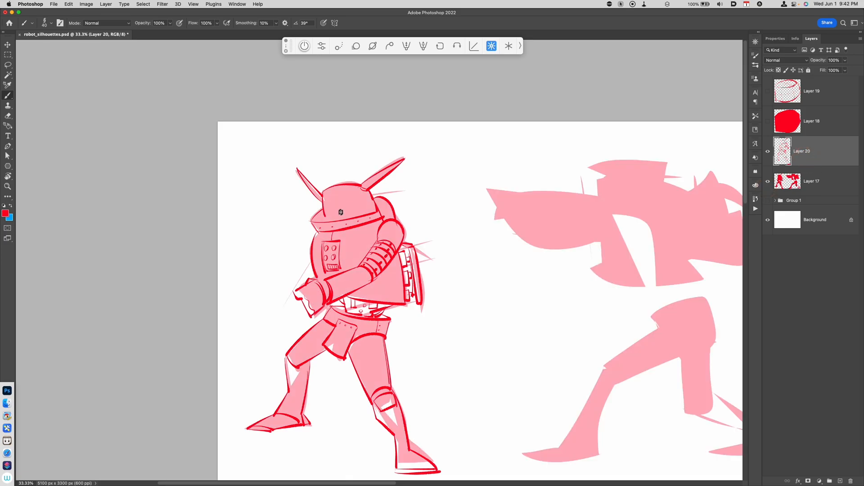
mouse_move(339, 188)
mouse_down()
mouse_move(344, 222)
mouse_move(332, 210)
mouse_move(361, 202)
mouse_move(338, 219)
mouse_move(353, 222)
mouse_move(326, 224)
mouse_up()
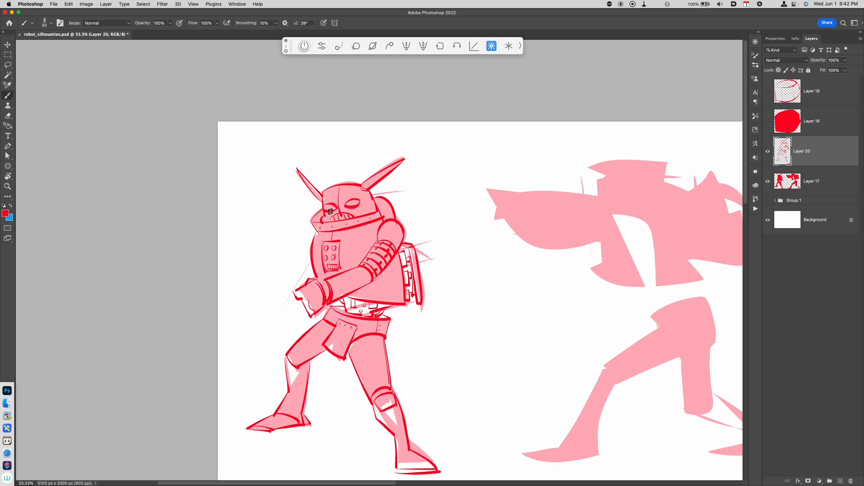
Draw the robot's raised back arm ending in a clenched hand beside its helmet
scroll(393, 303, down, 3)
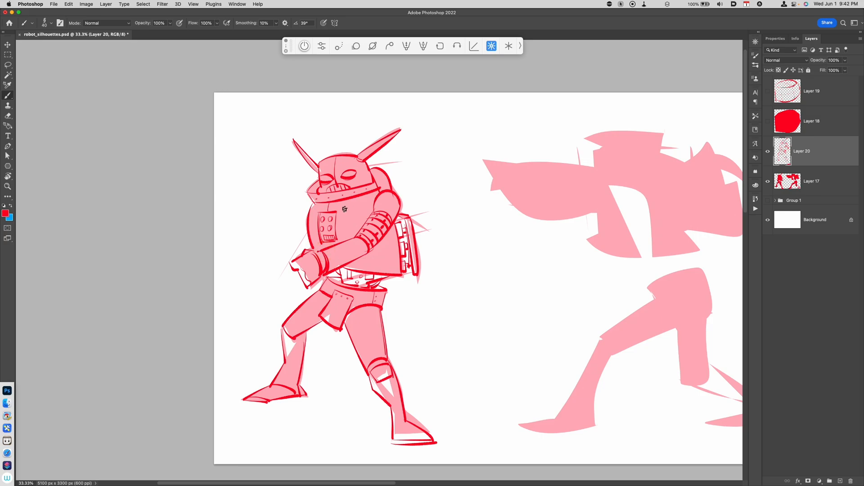
drag(312, 201, 296, 215)
mouse_move(296, 214)
mouse_down()
mouse_move(309, 228)
mouse_move(288, 257)
mouse_move(309, 239)
mouse_move(293, 243)
mouse_move(300, 217)
mouse_move(280, 228)
mouse_move(287, 249)
mouse_move(232, 238)
mouse_move(275, 253)
mouse_move(265, 234)
mouse_move(267, 190)
mouse_move(283, 228)
mouse_move(277, 249)
mouse_up()
key(super+z)
key(super+z)
key(super+z)
drag(288, 237, 281, 249)
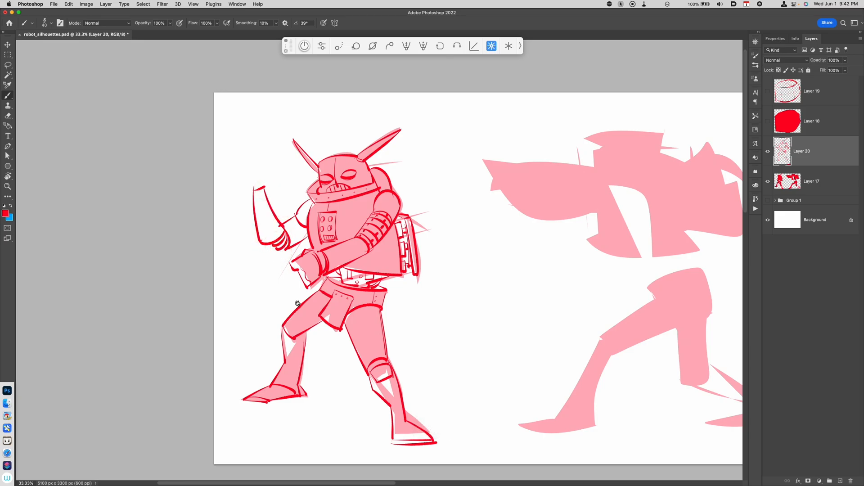
drag(356, 302, 354, 329)
mouse_move(262, 214)
mouse_down()
mouse_move(263, 189)
mouse_move(260, 200)
mouse_up()
mouse_move(260, 199)
mouse_down()
mouse_move(255, 206)
mouse_move(251, 178)
mouse_up()
mouse_move(255, 179)
mouse_down()
mouse_move(259, 187)
mouse_move(251, 175)
mouse_move(238, 193)
mouse_move(253, 217)
mouse_move(261, 211)
mouse_up()
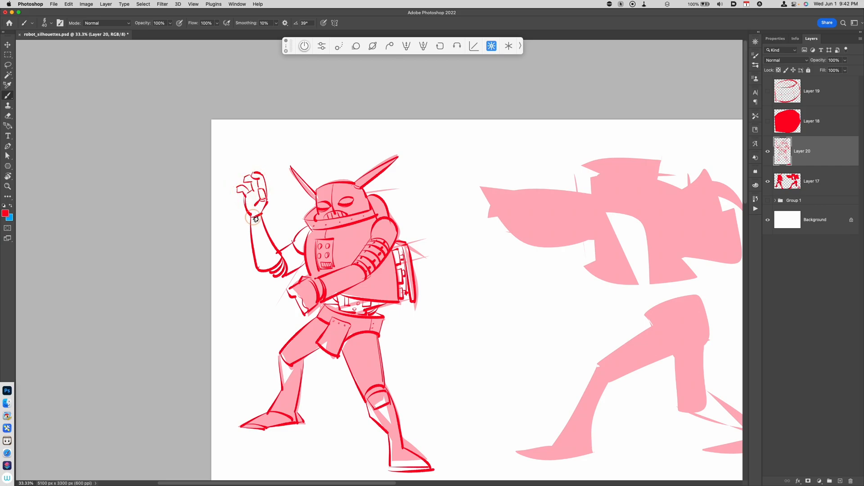
drag(249, 179, 254, 173)
Add extra contour lines along the inside of both robot legs
drag(463, 386, 440, 382)
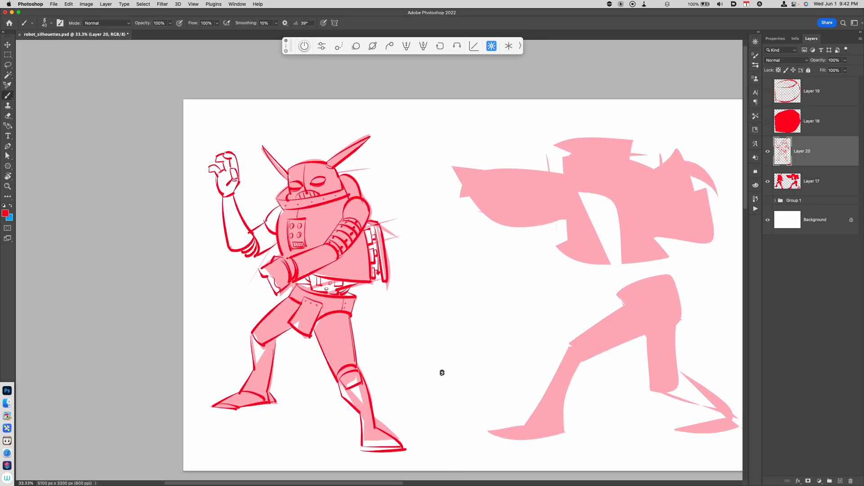
key(super+z)
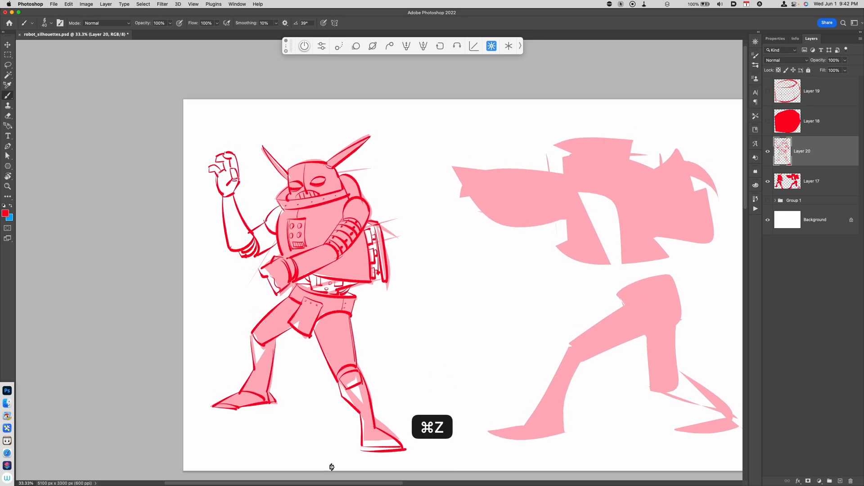
drag(282, 328, 269, 378)
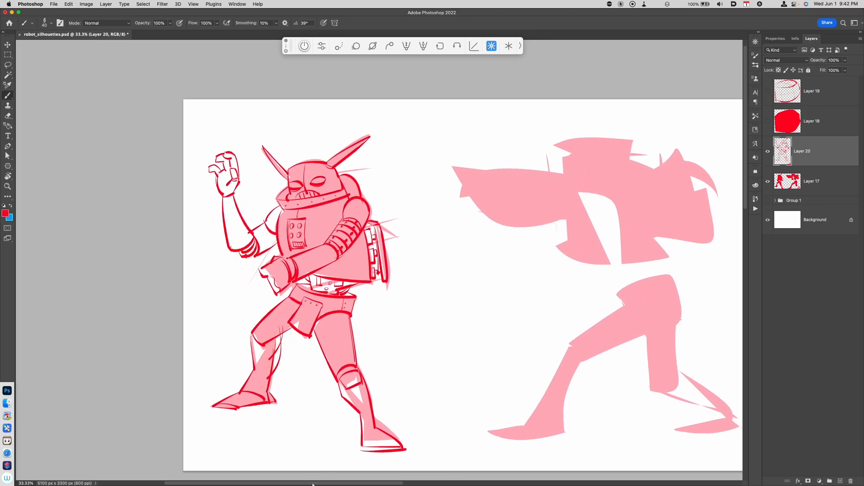
scroll(395, 343, down, 2)
drag(346, 382, 347, 412)
key(super+z)
drag(345, 382, 348, 415)
drag(420, 390, 395, 406)
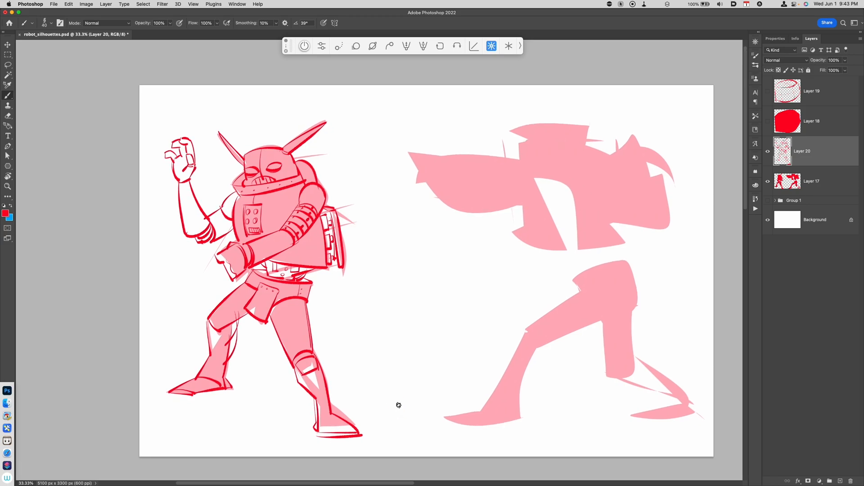
Create a new layer for line-drawing the second robot silhouette
scroll(554, 342, right, 3)
key(alt+shift+super+n)
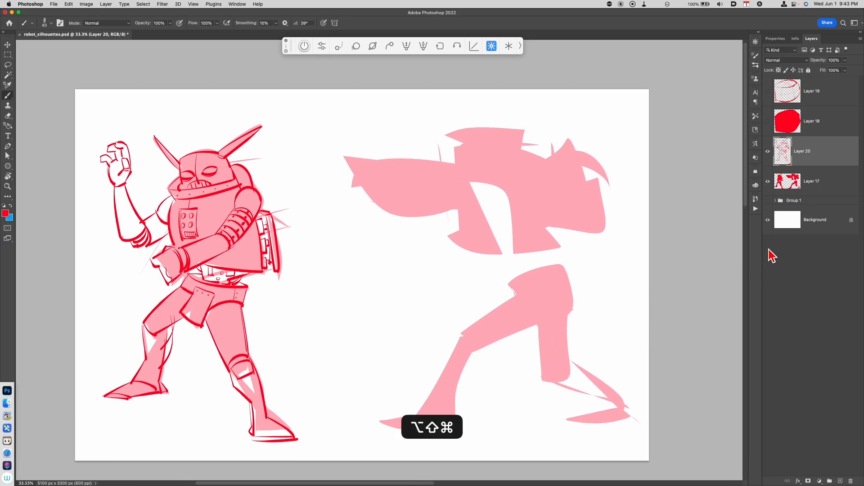
scroll(540, 349, right, 3)
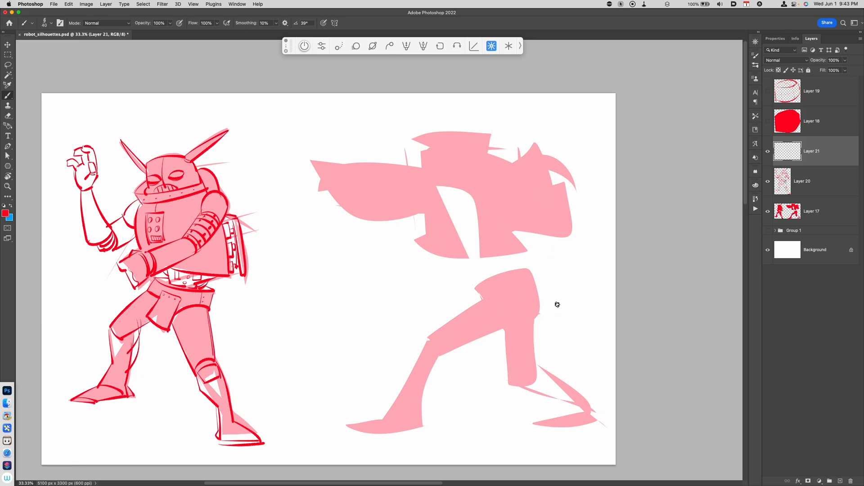
mouse_move(480, 299)
mouse_down()
mouse_move(508, 306)
mouse_move(500, 326)
mouse_move(482, 301)
mouse_move(531, 269)
mouse_move(535, 311)
mouse_move(500, 328)
mouse_move(535, 314)
mouse_up()
key(super+z)
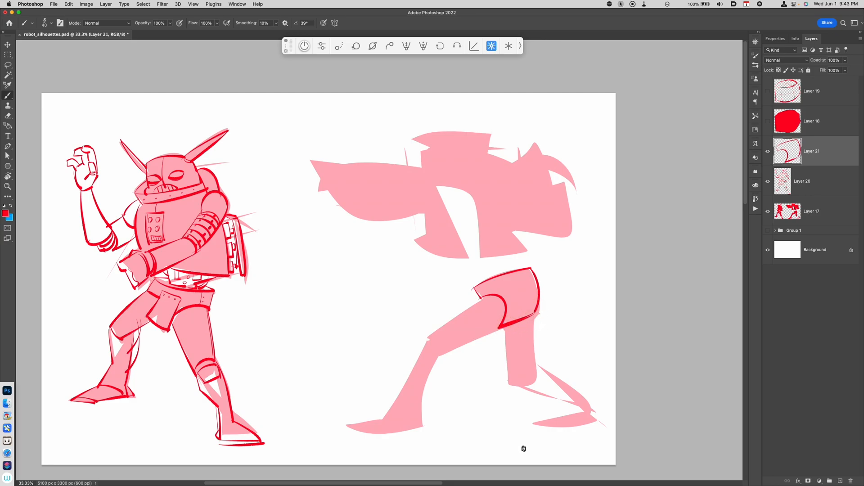
Outline the second robot's front thigh and the segmented belt above it
drag(479, 299, 481, 299)
drag(481, 298, 535, 280)
key(super+z)
mouse_move(481, 297)
mouse_down()
mouse_move(533, 280)
mouse_move(488, 296)
mouse_move(510, 282)
mouse_up()
mouse_move(522, 271)
mouse_down()
mouse_move(519, 281)
mouse_move(529, 279)
mouse_up()
mouse_move(473, 289)
mouse_down()
mouse_move(528, 273)
mouse_move(482, 291)
mouse_move(500, 284)
mouse_move(426, 338)
mouse_move(505, 325)
mouse_up()
Draw the second robot's front shin and long pointed foot
mouse_move(427, 339)
mouse_down()
mouse_move(443, 355)
mouse_move(416, 359)
mouse_move(435, 360)
mouse_move(420, 407)
mouse_up()
drag(420, 360, 384, 424)
key(super+z)
mouse_move(418, 361)
mouse_down()
mouse_move(385, 414)
mouse_move(346, 426)
mouse_move(428, 425)
mouse_up()
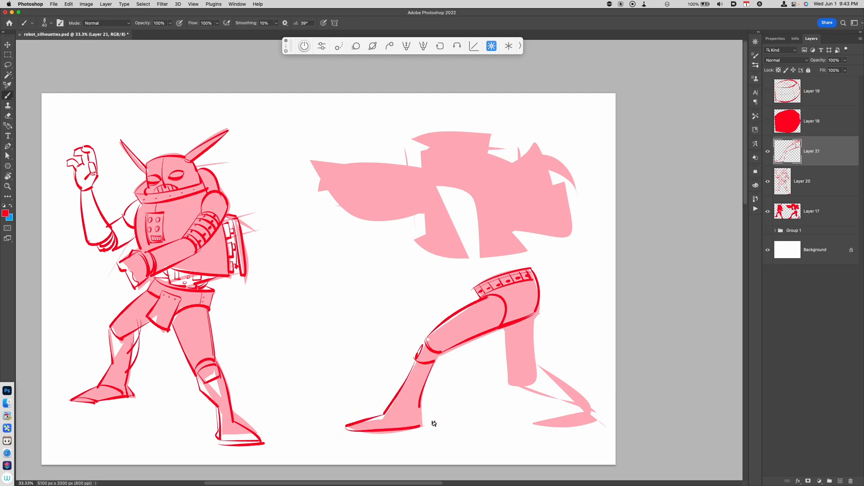
key(super+z)
drag(348, 427, 420, 425)
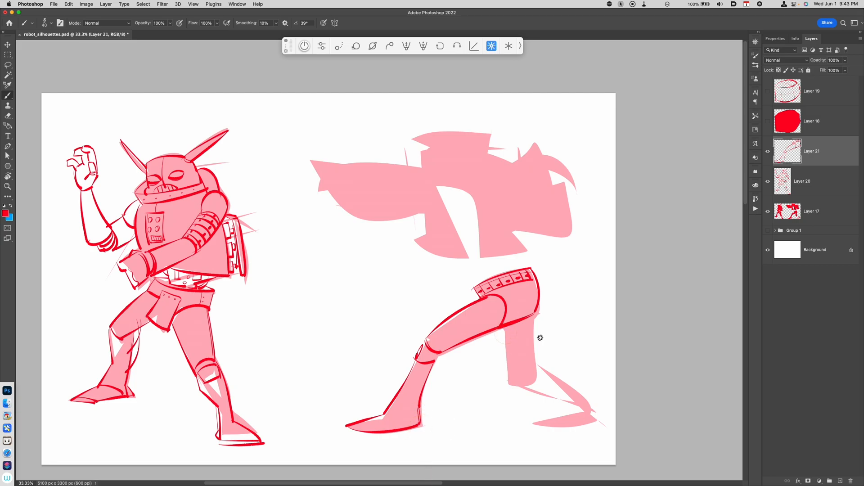
scroll(517, 353, right, 5)
scroll(517, 353, down, 2)
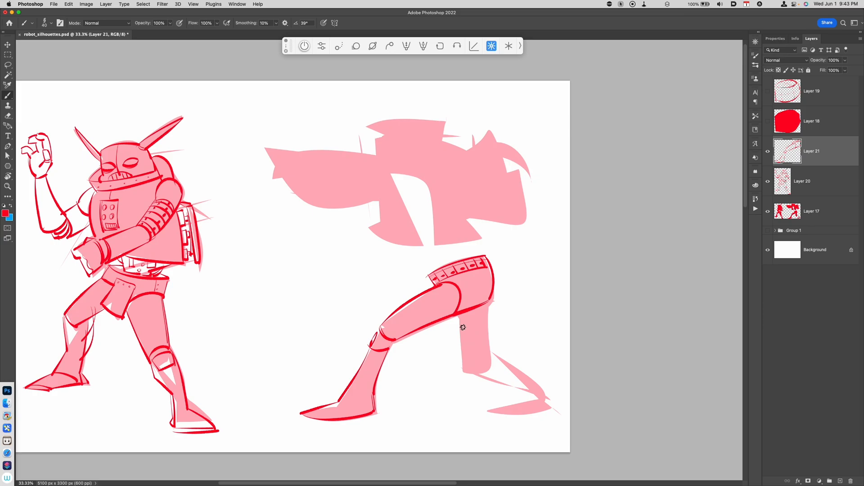
Outline the back leg and foot and add round knee and ankle joints
mouse_move(490, 310)
mouse_down()
mouse_move(489, 362)
mouse_move(463, 370)
mouse_move(494, 355)
mouse_move(547, 399)
mouse_up()
mouse_move(466, 372)
mouse_down()
mouse_move(542, 401)
mouse_move(492, 412)
mouse_move(548, 407)
mouse_move(527, 409)
mouse_up()
drag(466, 417, 451, 434)
mouse_move(338, 381)
mouse_down()
mouse_move(354, 388)
mouse_move(357, 380)
mouse_up()
drag(458, 396, 440, 421)
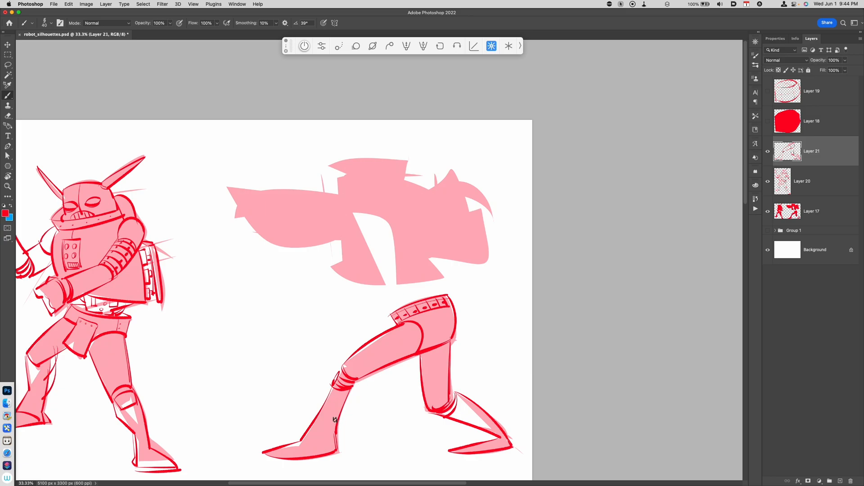
drag(339, 397, 336, 407)
key(super+x)
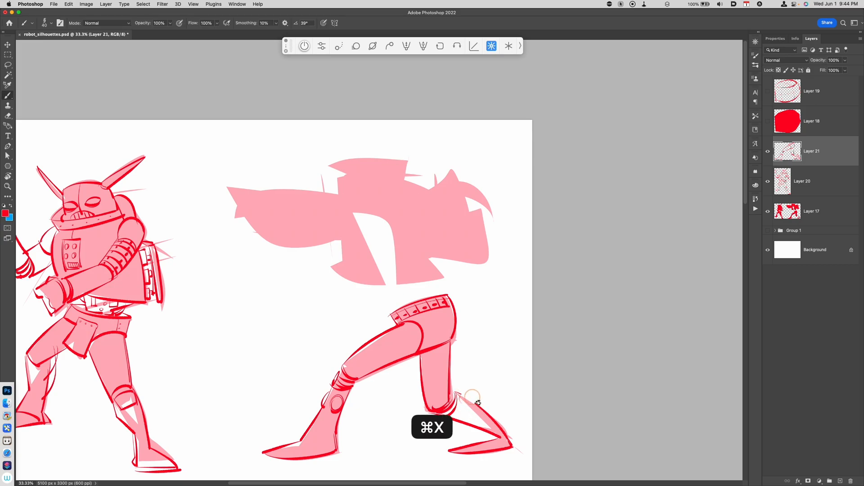
drag(477, 402, 458, 423)
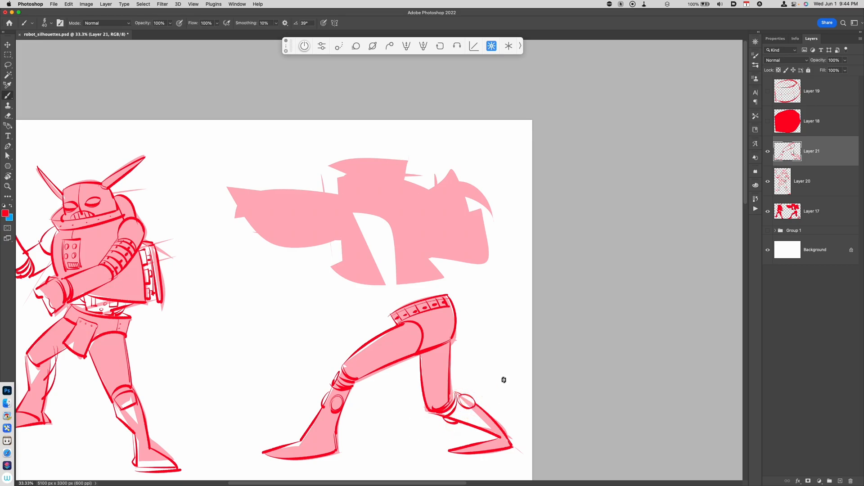
drag(479, 370, 500, 365)
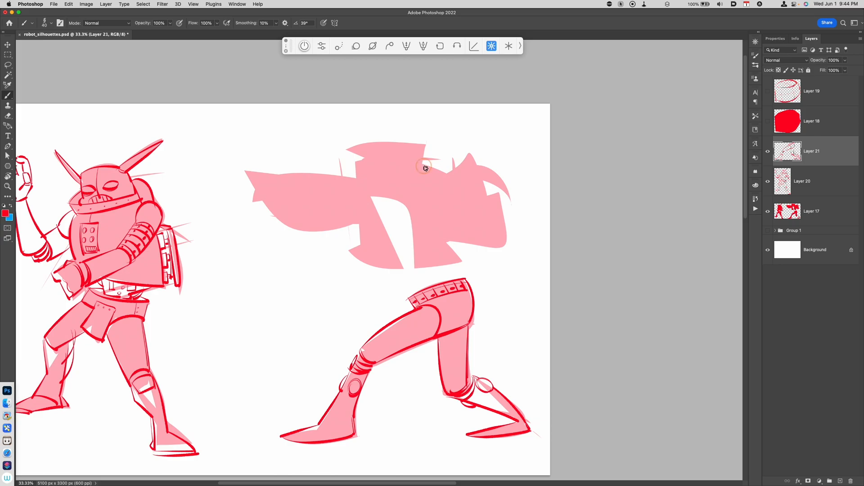
Outline the second robot's torso and coat front above the belt
click(425, 167)
mouse_move(428, 145)
mouse_down()
mouse_move(392, 143)
mouse_move(400, 166)
mouse_move(374, 186)
mouse_move(414, 266)
mouse_up()
key(super+z)
mouse_move(402, 172)
mouse_down()
mouse_move(409, 270)
mouse_move(461, 254)
mouse_move(471, 267)
mouse_up()
drag(443, 239, 470, 265)
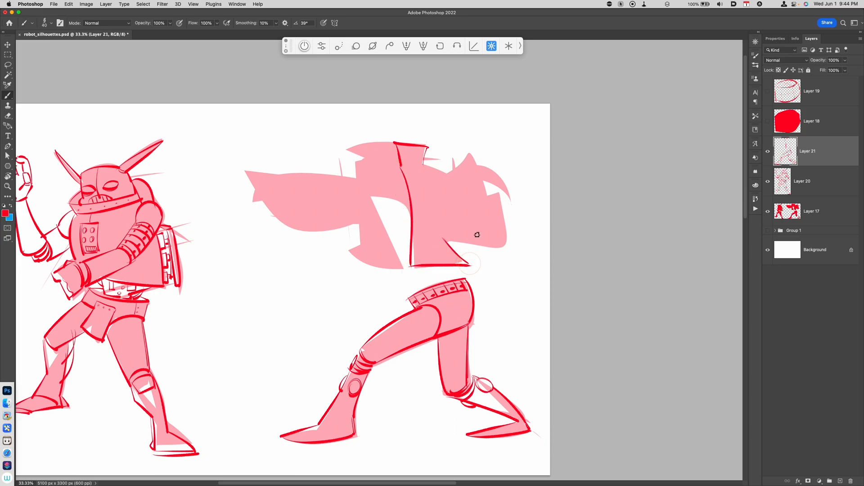
Outline the outstretched arm's wide sleeve and the coat's lower edge
drag(423, 165, 436, 173)
mouse_move(356, 147)
mouse_down()
mouse_move(369, 165)
mouse_move(362, 175)
mouse_move(272, 175)
mouse_move(270, 211)
mouse_move(280, 225)
mouse_move(360, 227)
mouse_move(357, 235)
mouse_move(361, 226)
mouse_move(355, 255)
mouse_move(402, 267)
mouse_up()
key(super+z)
drag(370, 195, 390, 247)
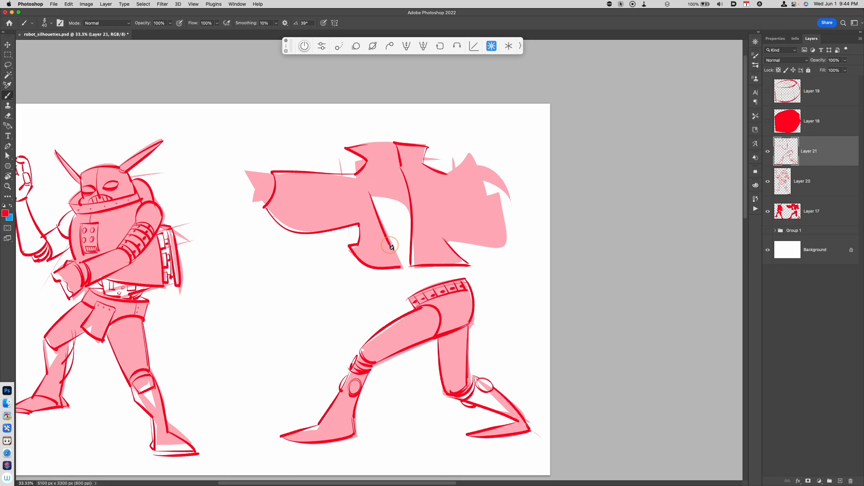
key(super+z)
drag(372, 197, 390, 243)
mouse_move(391, 235)
mouse_down()
mouse_move(416, 283)
mouse_move(407, 296)
mouse_up()
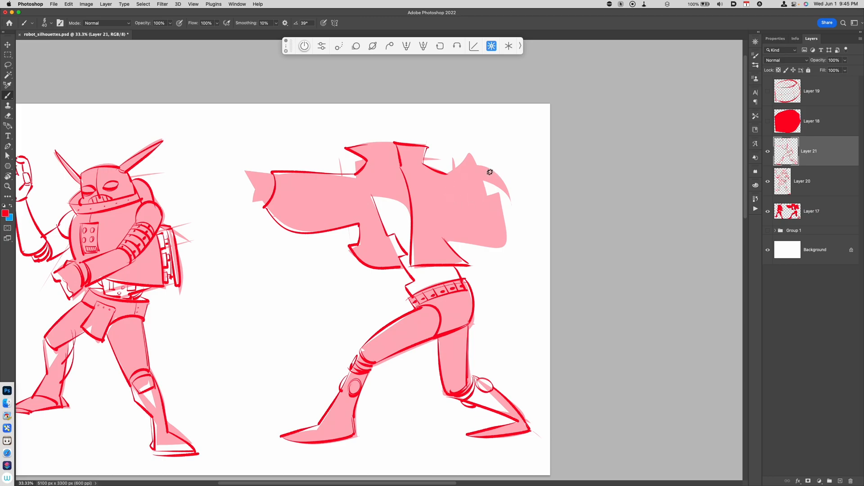
Draw the large rounded shoulder armour with curved claw spikes on the robot's back
mouse_move(477, 165)
mouse_down()
mouse_move(502, 179)
mouse_move(506, 198)
mouse_move(475, 182)
mouse_move(508, 199)
mouse_up()
mouse_move(454, 193)
mouse_down()
mouse_move(475, 185)
mouse_move(485, 220)
mouse_up()
mouse_move(440, 198)
mouse_down()
mouse_move(453, 190)
mouse_move(461, 226)
mouse_up()
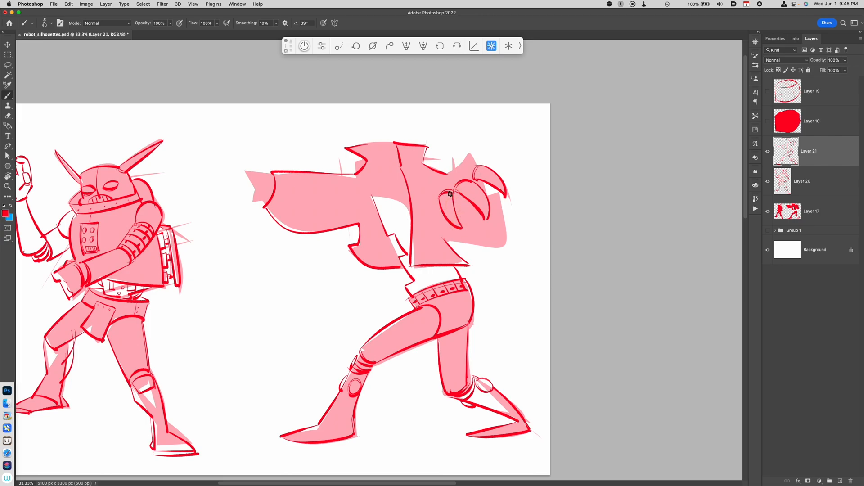
drag(433, 200, 475, 166)
key(super+z)
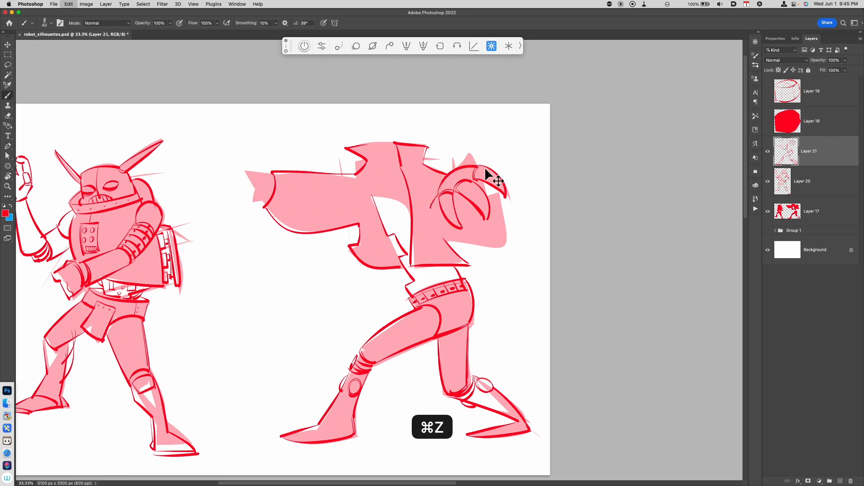
mouse_move(427, 203)
mouse_down()
mouse_move(437, 202)
mouse_move(428, 220)
mouse_move(438, 204)
mouse_up()
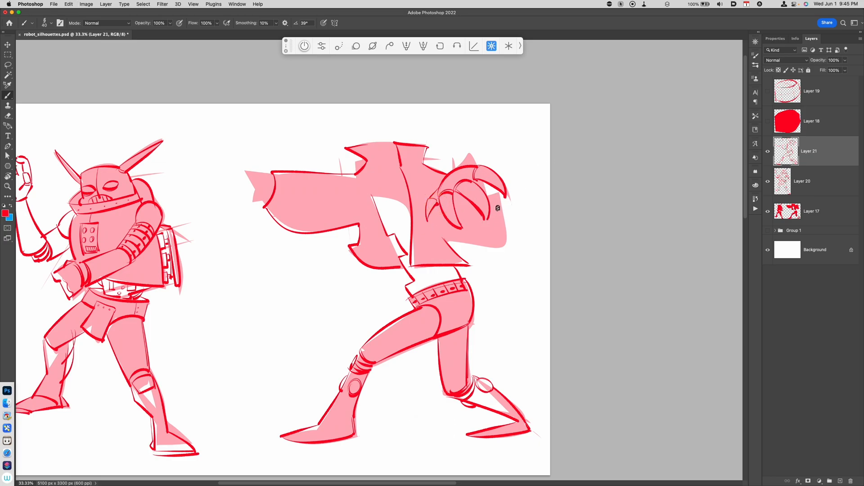
mouse_move(463, 228)
mouse_down()
mouse_move(482, 217)
mouse_move(460, 225)
mouse_up()
key(super+z)
mouse_move(501, 195)
mouse_down()
mouse_move(504, 248)
mouse_move(468, 243)
mouse_up()
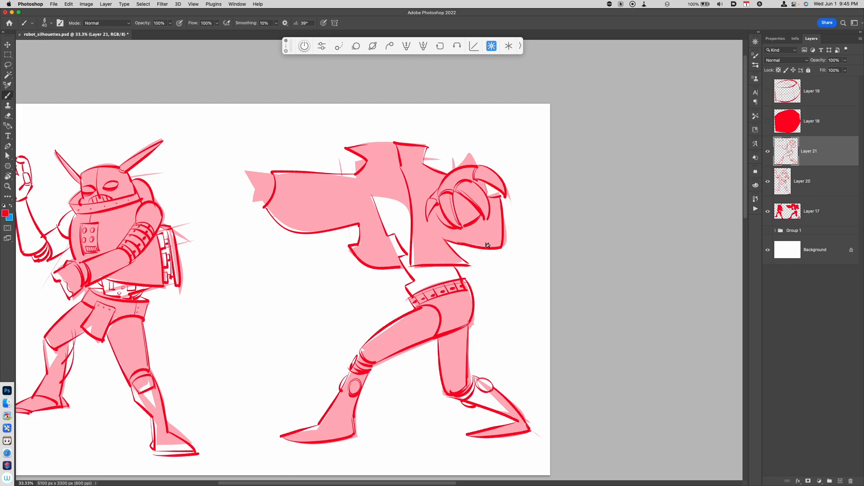
Add a chest panel with two dots and a strap hanging toward the belt
scroll(441, 247, up, 3)
mouse_move(400, 219)
mouse_down()
mouse_move(377, 228)
mouse_move(406, 219)
mouse_move(383, 256)
mouse_move(376, 242)
mouse_move(391, 237)
mouse_move(397, 256)
mouse_move(388, 240)
mouse_up()
mouse_move(394, 308)
mouse_down()
mouse_move(401, 302)
mouse_move(402, 315)
mouse_up()
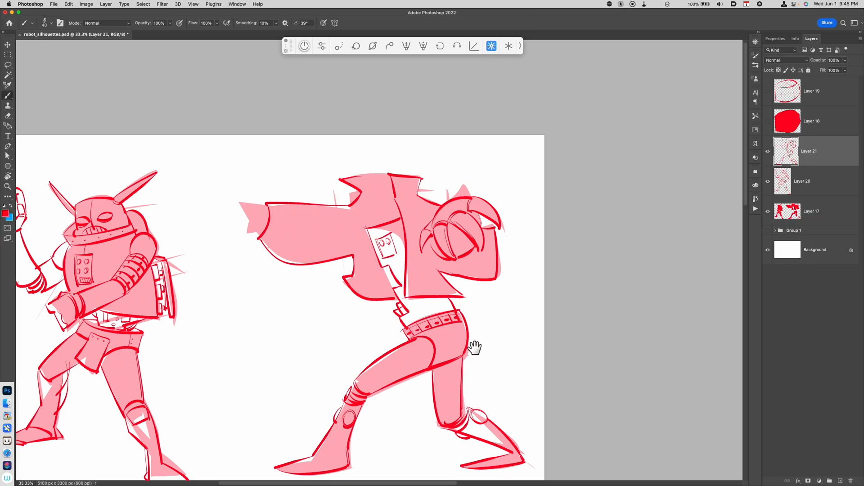
drag(476, 318, 498, 339)
Draw a clenched fist at the end of the outstretched sleeve
mouse_move(288, 225)
mouse_down()
mouse_move(262, 228)
mouse_move(281, 247)
mouse_move(303, 234)
mouse_move(278, 230)
mouse_move(271, 252)
mouse_move(278, 254)
mouse_move(259, 238)
mouse_up()
key(super+z)
mouse_move(246, 229)
mouse_down()
mouse_move(265, 229)
mouse_move(258, 240)
mouse_move(237, 237)
mouse_move(291, 251)
mouse_move(274, 251)
mouse_move(282, 252)
mouse_move(271, 267)
mouse_up()
mouse_move(251, 239)
mouse_down()
mouse_move(263, 254)
mouse_move(243, 248)
mouse_move(252, 258)
mouse_up()
mouse_move(262, 227)
mouse_down()
mouse_move(287, 229)
mouse_move(274, 240)
mouse_move(285, 248)
mouse_move(283, 237)
mouse_move(285, 259)
mouse_up()
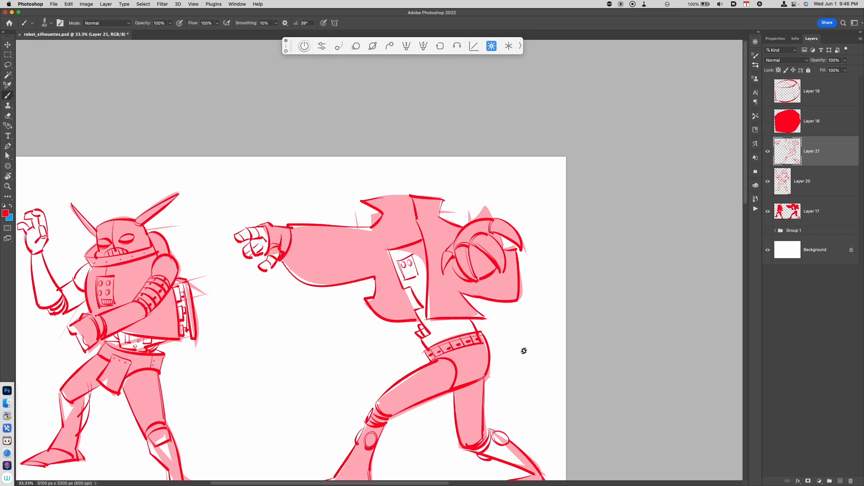
Refine the sleeve's underside and draw a round dome head above the collar
key(super+minus)
key(super+minus)
key(super+equal)
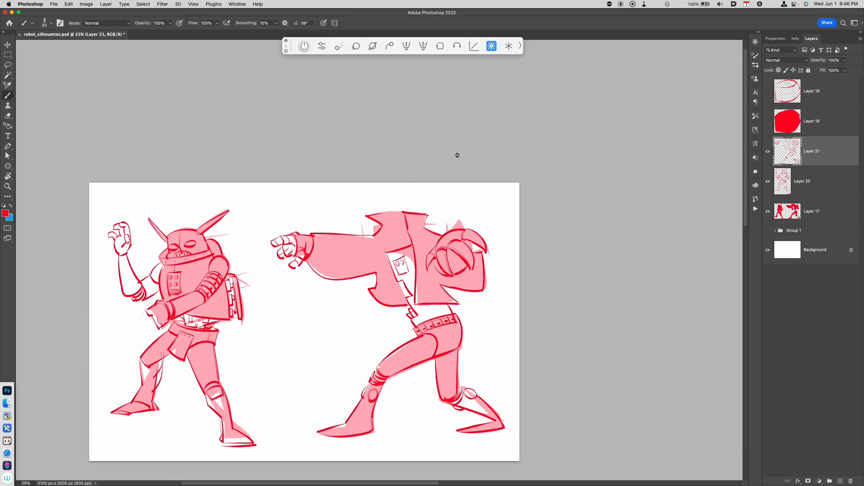
mouse_move(396, 283)
mouse_down()
mouse_move(410, 309)
mouse_move(448, 312)
mouse_up()
mouse_move(383, 208)
mouse_down()
mouse_move(407, 190)
mouse_move(413, 210)
mouse_move(386, 246)
mouse_up()
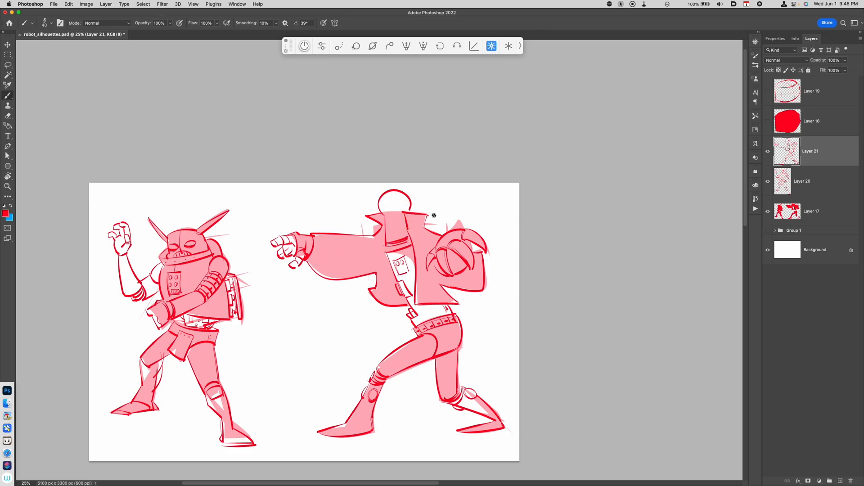
Hide the silhouette layer and touch up the back foot
click(768, 211)
drag(481, 352, 483, 364)
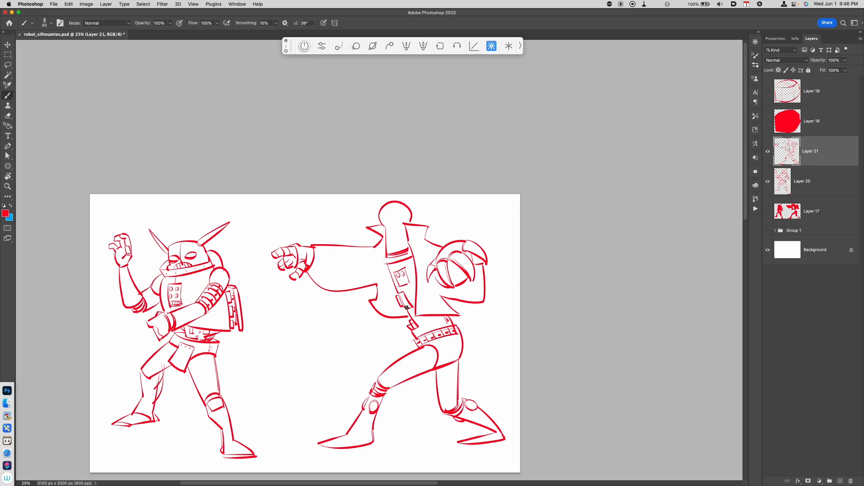
mouse_move(403, 211)
mouse_down()
mouse_move(392, 225)
mouse_move(398, 248)
mouse_move(391, 224)
mouse_move(391, 235)
mouse_move(392, 225)
mouse_move(412, 240)
mouse_move(403, 250)
mouse_move(392, 222)
mouse_move(400, 222)
mouse_move(383, 229)
mouse_move(402, 221)
mouse_up()
key(super+z)
Add a row of rivets along the neck band and refine the shoulder armour's edge
key(super+equal)
key(super+equal)
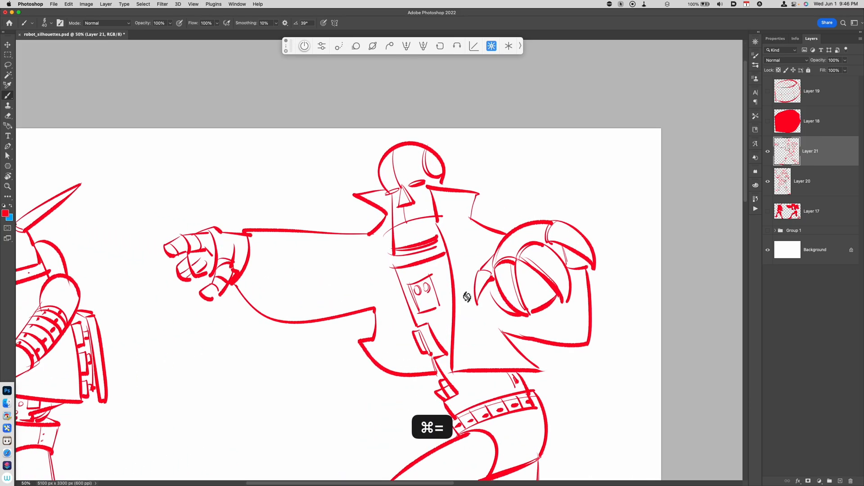
key(super+x)
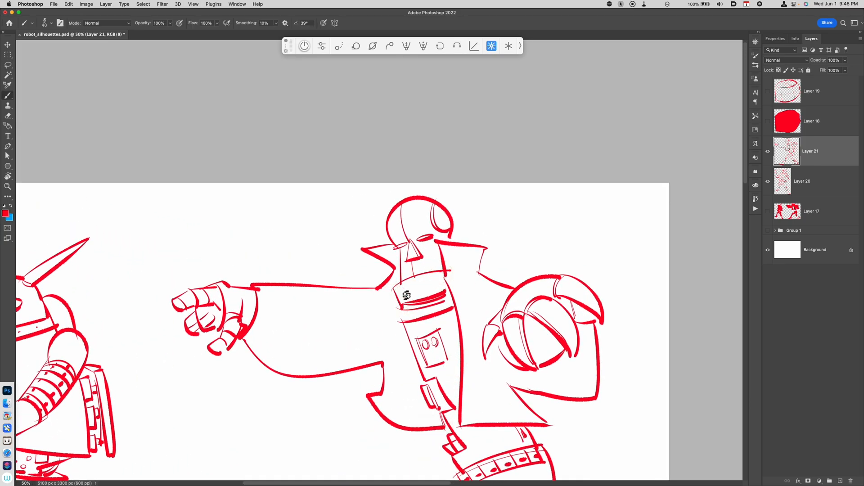
click(410, 283)
click(422, 279)
click(433, 276)
click(440, 275)
drag(457, 238, 426, 279)
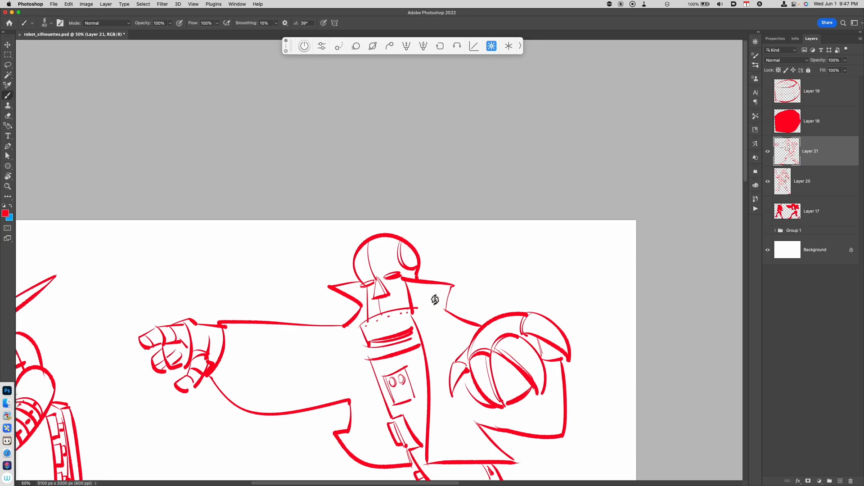
key(super+minus)
drag(517, 353, 540, 278)
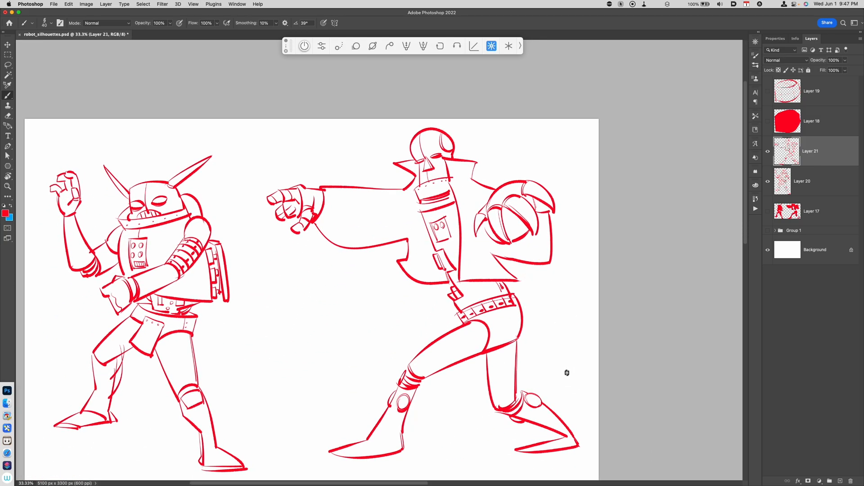
Scale the right robot's line drawing down slightly with Free Transform and shift it down and left
key(super+t)
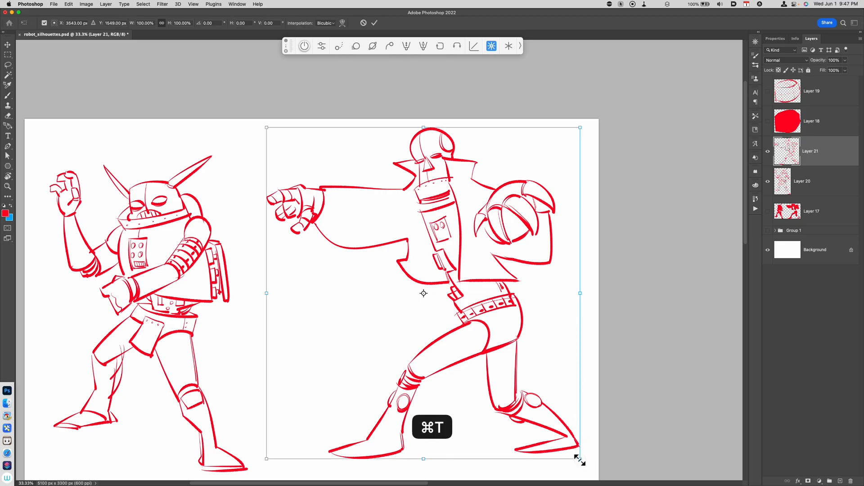
drag(580, 459, 546, 428)
mouse_move(513, 355)
mouse_down()
mouse_move(509, 350)
mouse_move(496, 379)
mouse_up()
key(Return)
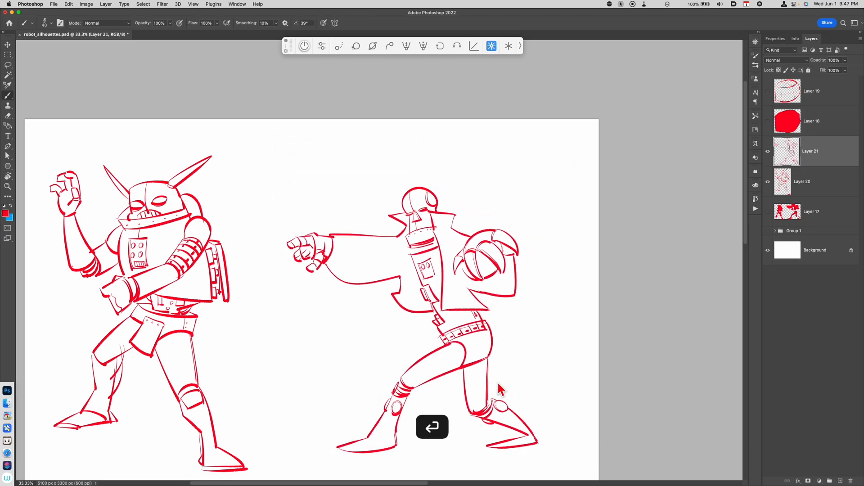
Cut away the top of the right robot's dome head with the Lasso and draw a bowler hat in its place
key(l)
key(super+x)
mouse_move(443, 204)
mouse_down()
mouse_move(432, 191)
mouse_move(448, 207)
mouse_move(436, 170)
mouse_move(444, 190)
mouse_move(439, 227)
mouse_up()
key(b)
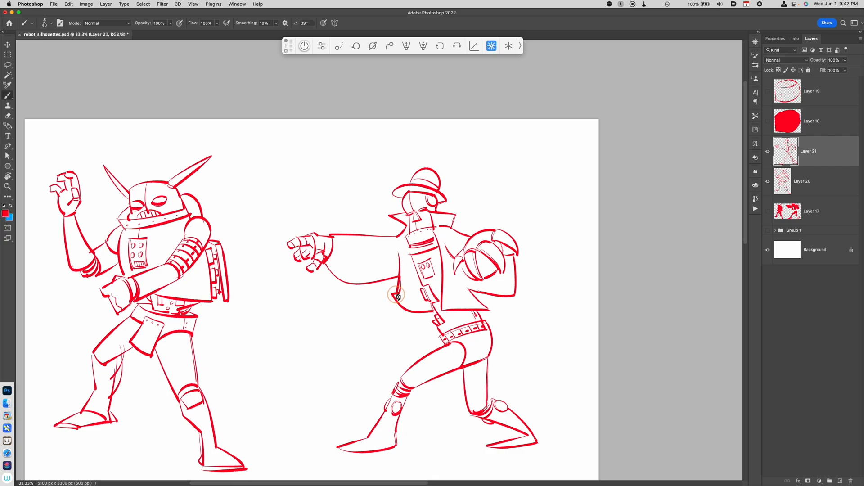
Redraw the jacket's front edge line below the chest on the right robot
key(super+z)
drag(398, 240, 400, 291)
key(super+z)
drag(398, 240, 399, 292)
drag(507, 410, 561, 383)
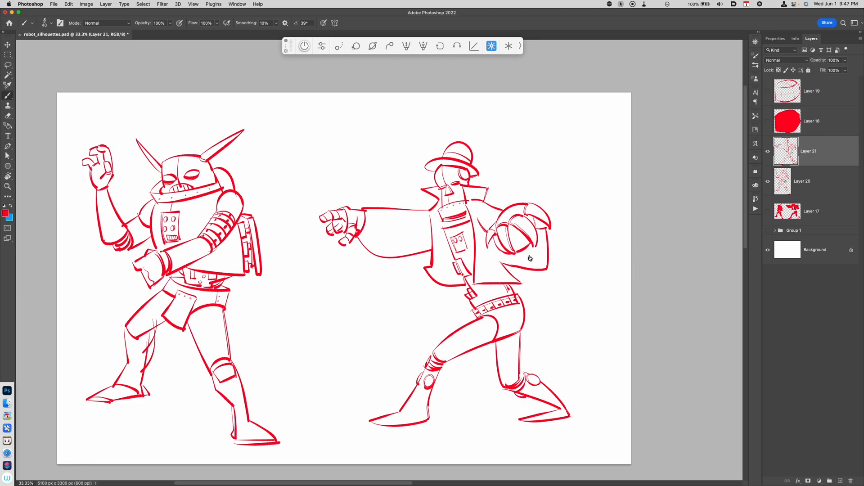
Select and cut away the round shoulder armour from the right robot with the Lasso
key(l)
mouse_move(484, 204)
mouse_down()
mouse_move(546, 192)
mouse_move(556, 243)
mouse_move(500, 260)
mouse_move(484, 205)
mouse_move(555, 239)
mouse_move(517, 293)
mouse_move(497, 270)
mouse_up()
key(super+x)
key(super+x)
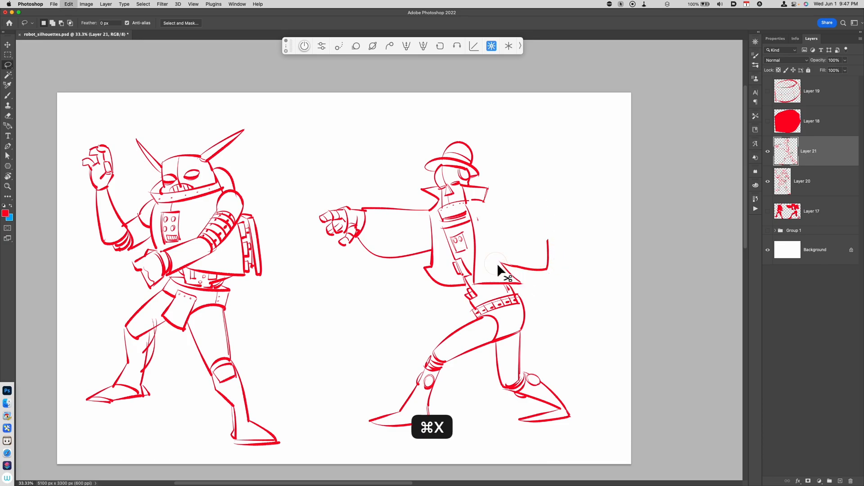
key(b)
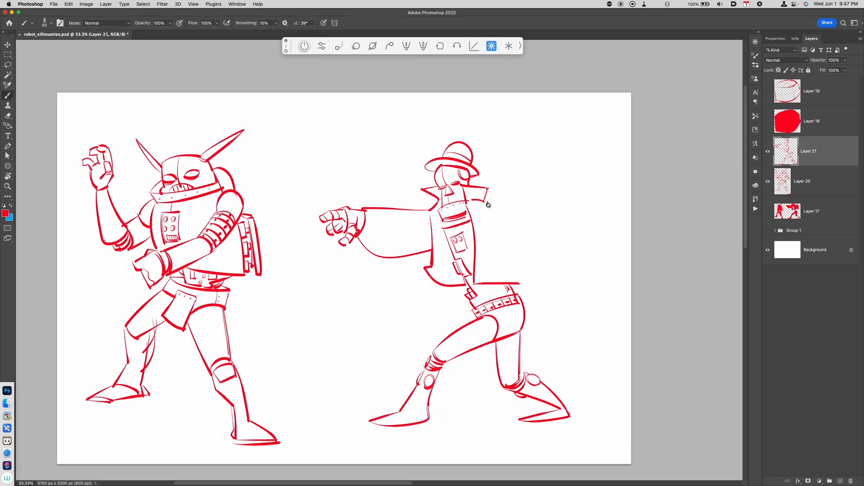
Draw a hanging rear arm in a jacket sleeve with a hand at its end
mouse_move(485, 203)
mouse_down()
mouse_move(487, 229)
mouse_move(565, 277)
mouse_up()
mouse_move(483, 225)
mouse_down()
mouse_move(537, 297)
mouse_move(558, 289)
mouse_move(535, 298)
mouse_move(550, 309)
mouse_move(539, 325)
mouse_move(547, 328)
mouse_move(559, 310)
mouse_up()
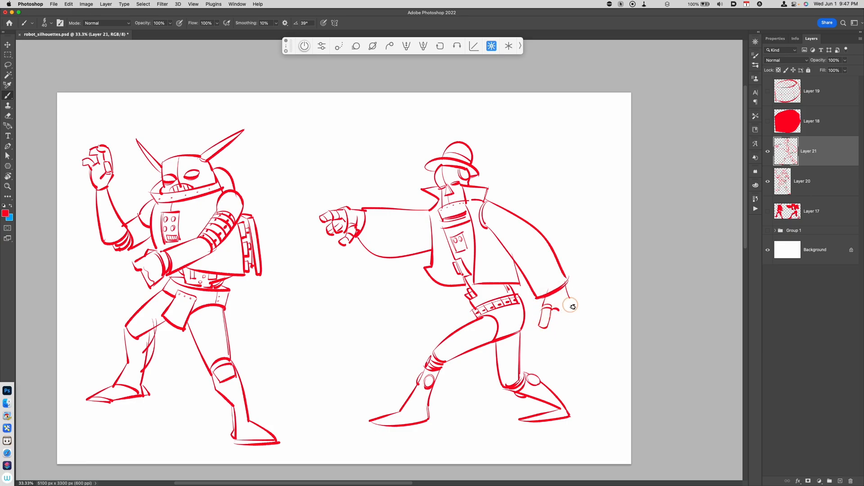
mouse_move(555, 325)
mouse_down()
mouse_move(548, 332)
mouse_move(566, 324)
mouse_up()
mouse_move(561, 313)
mouse_down()
mouse_move(570, 315)
mouse_move(552, 320)
mouse_up()
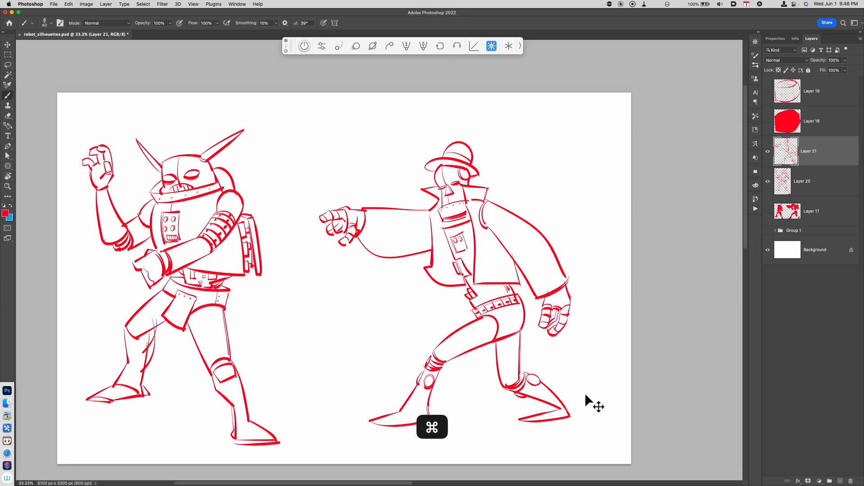
Merge Layer 20 down into the red silhouette layer below it
key(super+minus)
key(super+minus)
key(super+equal)
drag(512, 373, 545, 394)
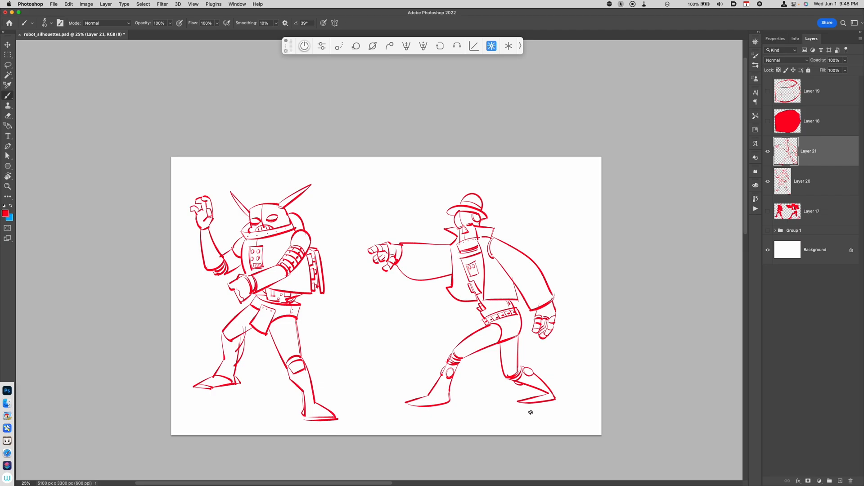
shift+click(799, 182)
key(super+e)
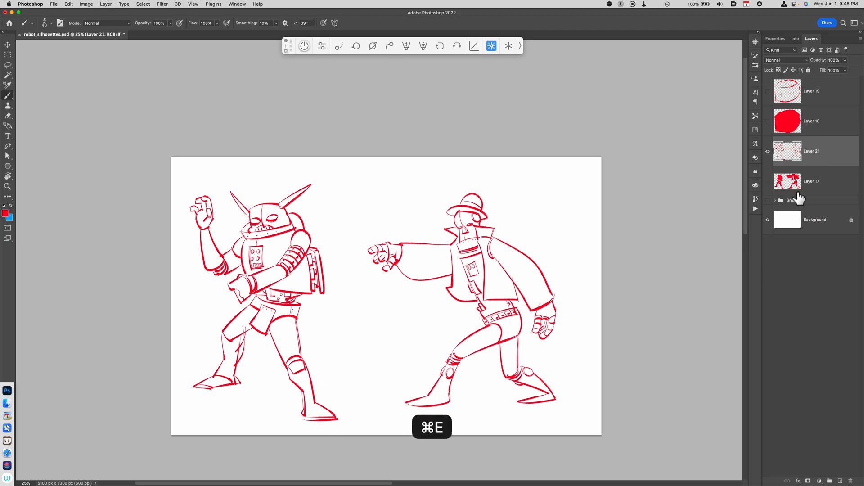
Darken the red line drawing to black with Hue/Saturation lightness
key(super+u)
drag(702, 411, 525, 447)
click(782, 344)
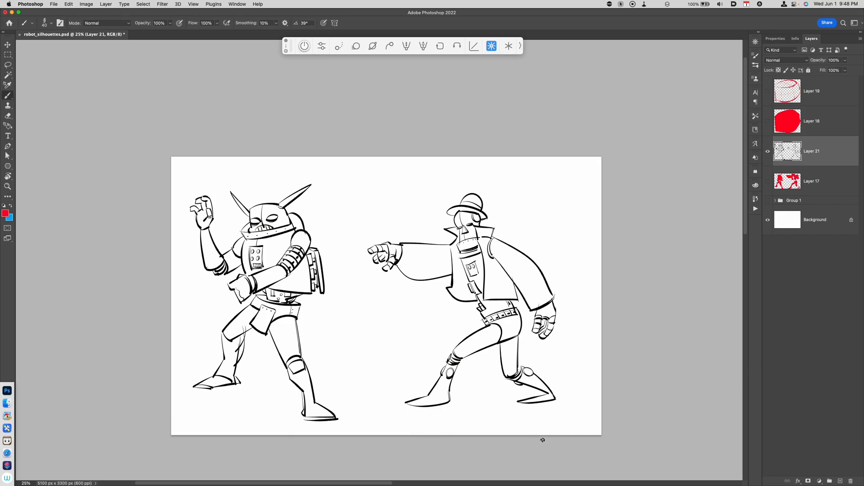
Blacken the band across the right robot's upper chest
key(super+equal)
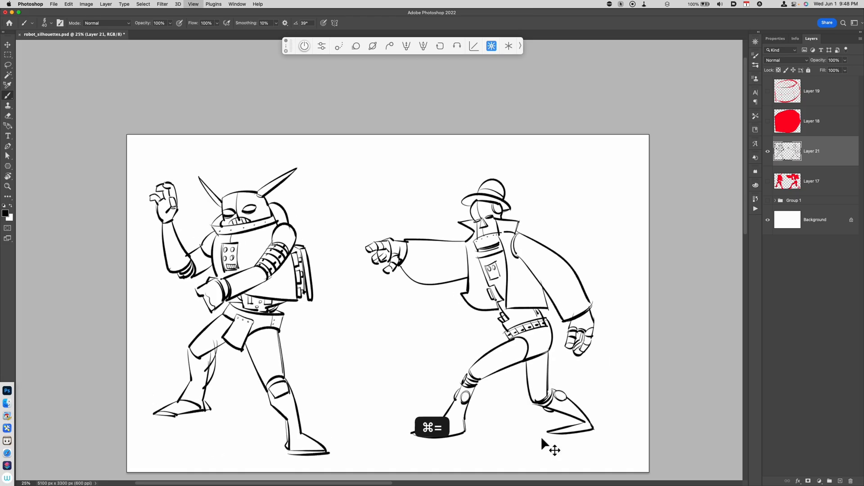
key(super+equal)
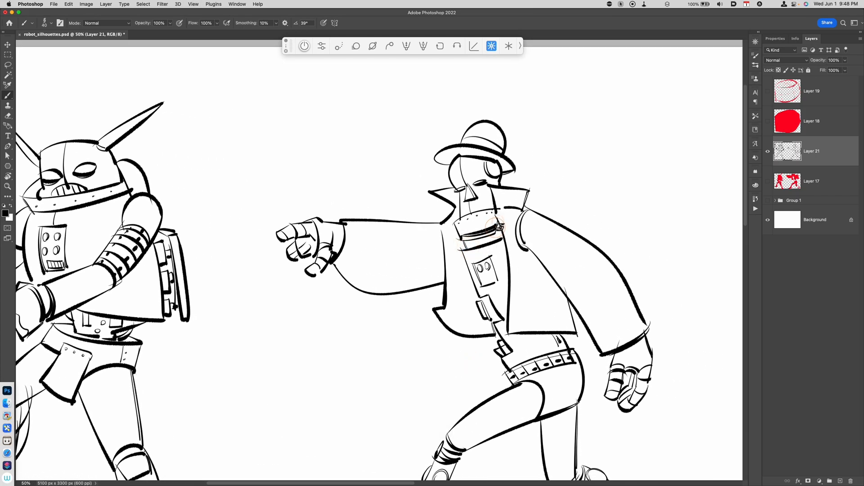
drag(499, 226, 466, 245)
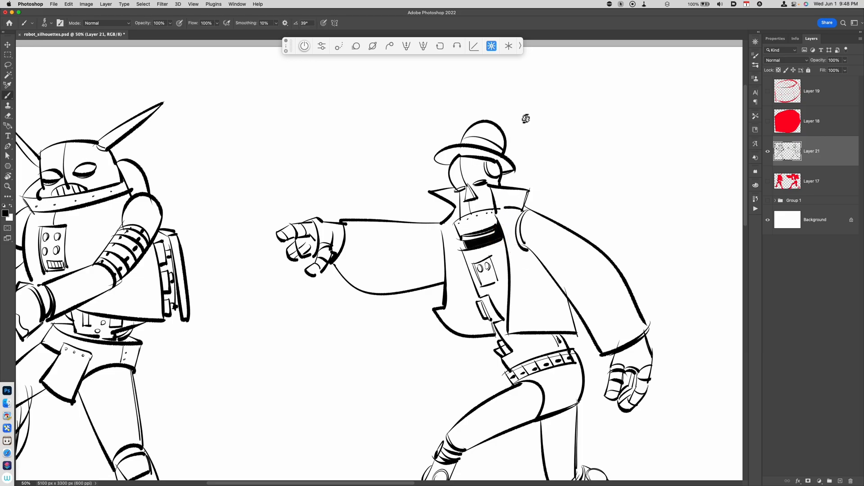
Close the hat brim outline and fill the brim black with the Paint Bucket
drag(453, 169, 475, 182)
key(g)
click(486, 175)
click(506, 169)
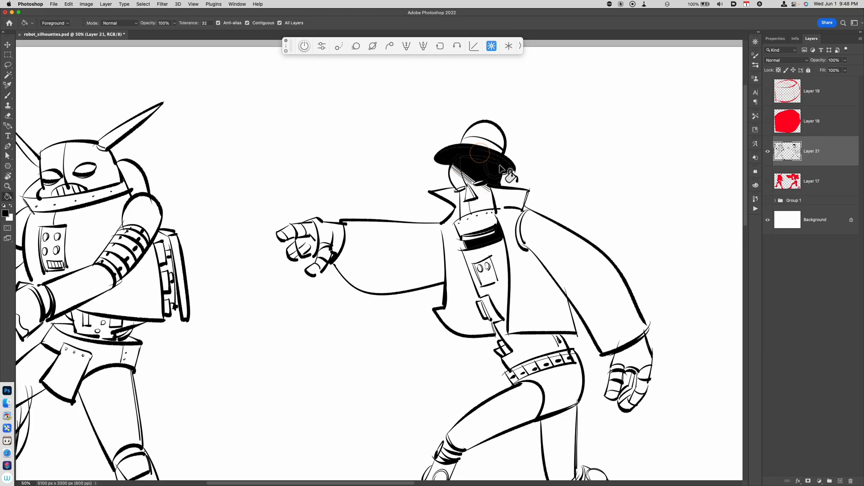
Outline the jacket's inner lining behind the torso and fill it black
drag(549, 316, 507, 295)
drag(539, 448, 507, 405)
key(b)
drag(456, 196, 490, 268)
mouse_move(460, 196)
mouse_down()
mouse_move(497, 279)
mouse_move(491, 268)
mouse_up()
key(g)
click(498, 268)
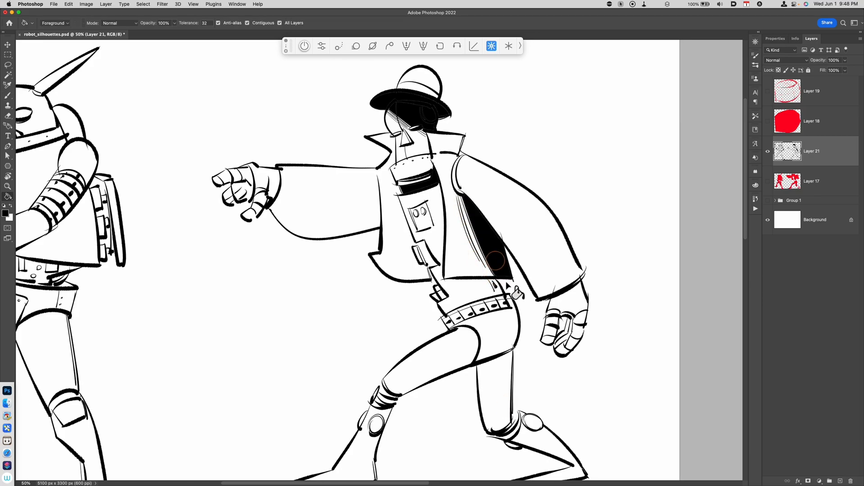
Close off the rear hip and thigh area and fill it black with the Paint Bucket
drag(511, 360, 494, 336)
key(b)
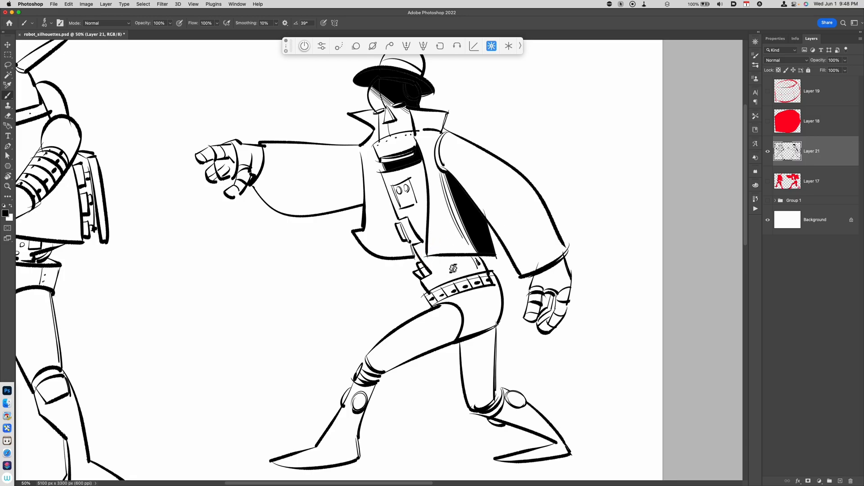
drag(432, 256, 454, 282)
key(g)
click(471, 269)
key(b)
key(g)
click(470, 301)
click(487, 279)
click(473, 277)
click(494, 274)
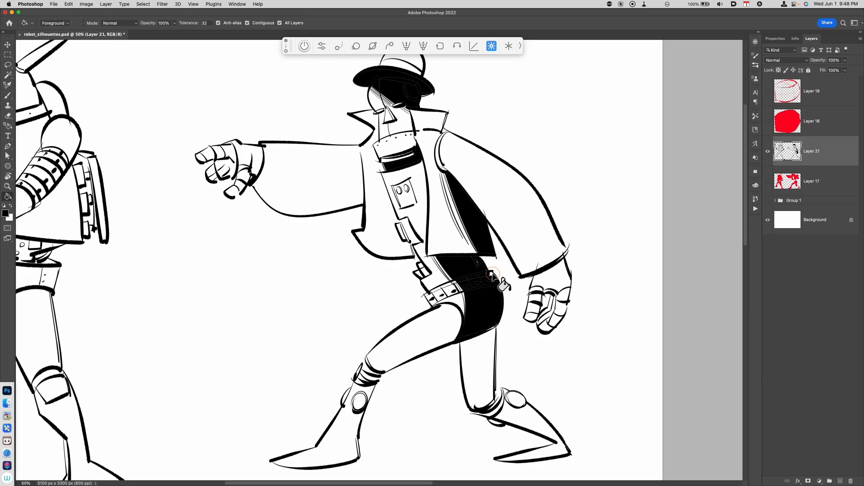
Close off the rear lower leg and fill it black
key(b)
drag(494, 364, 467, 396)
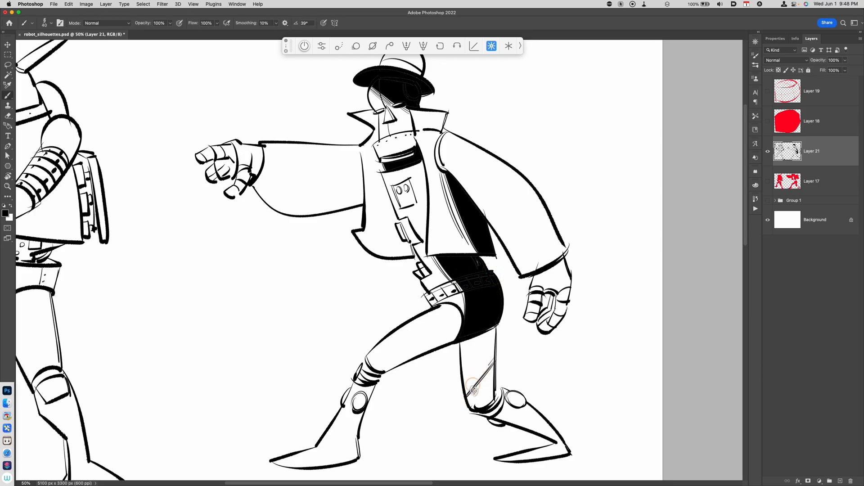
key(g)
click(480, 381)
Fill the right robot's front jacket panel black with the Paint Bucket
key(super+minus)
key(super+minus)
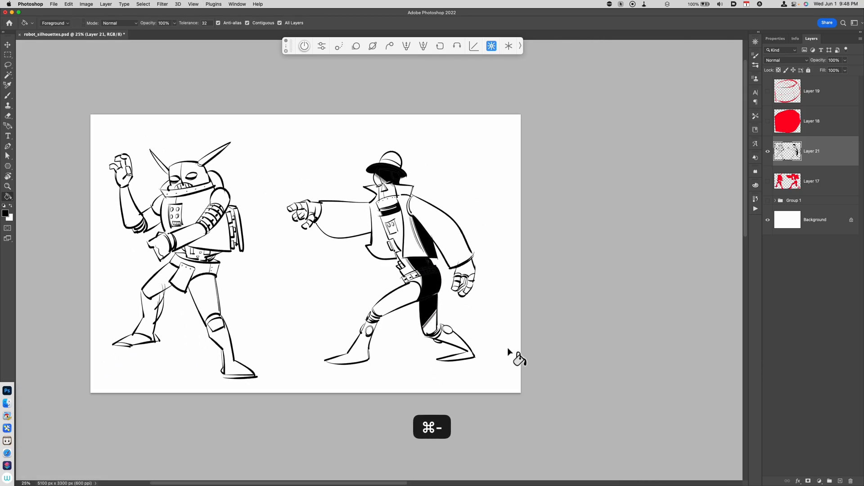
key(super+equal)
key(b)
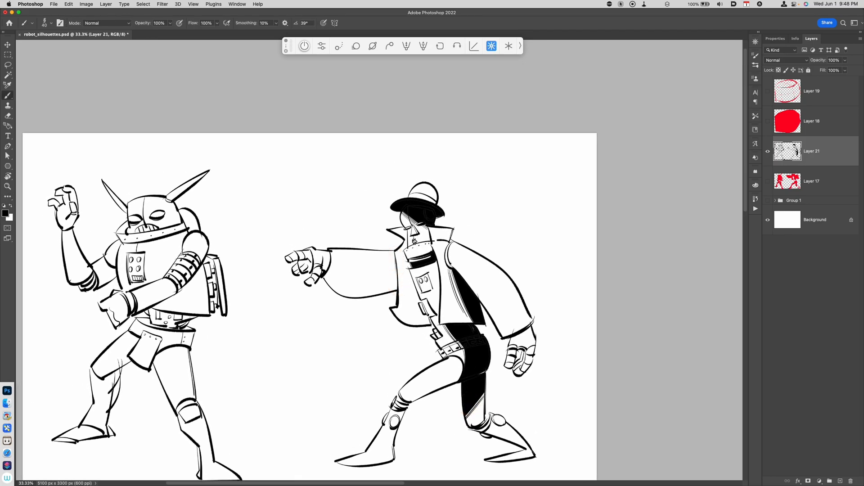
key(g)
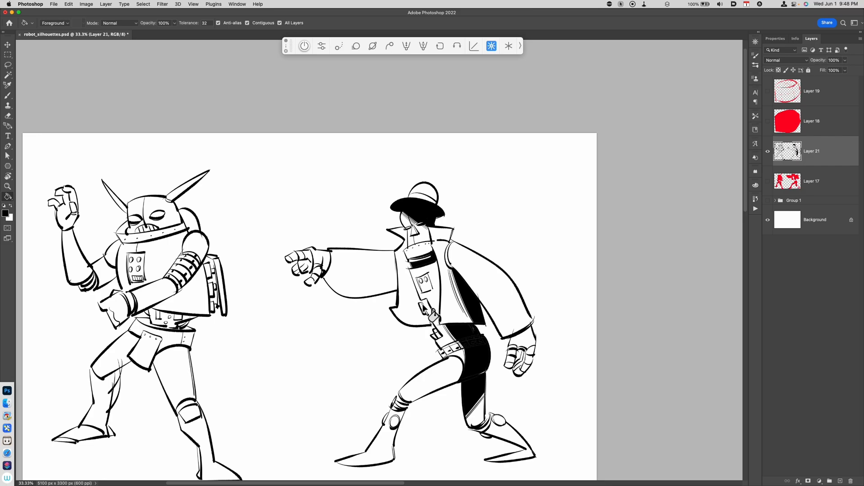
key(b)
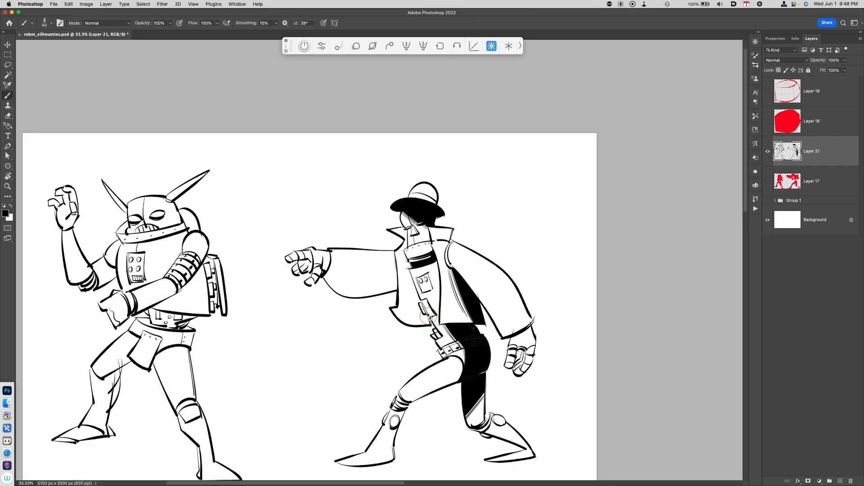
key(g)
click(424, 321)
scroll(450, 315, up, 2)
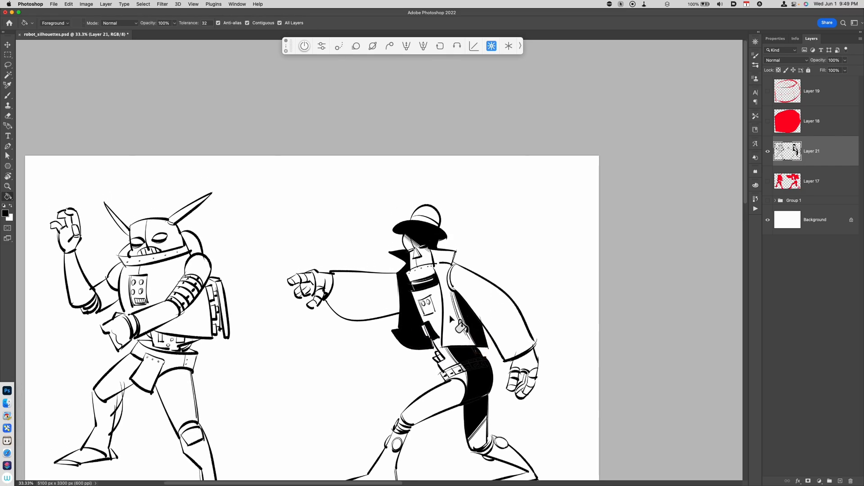
Add fold lines along the outstretched sleeve and the rear sleeve
key(b)
drag(340, 277, 387, 285)
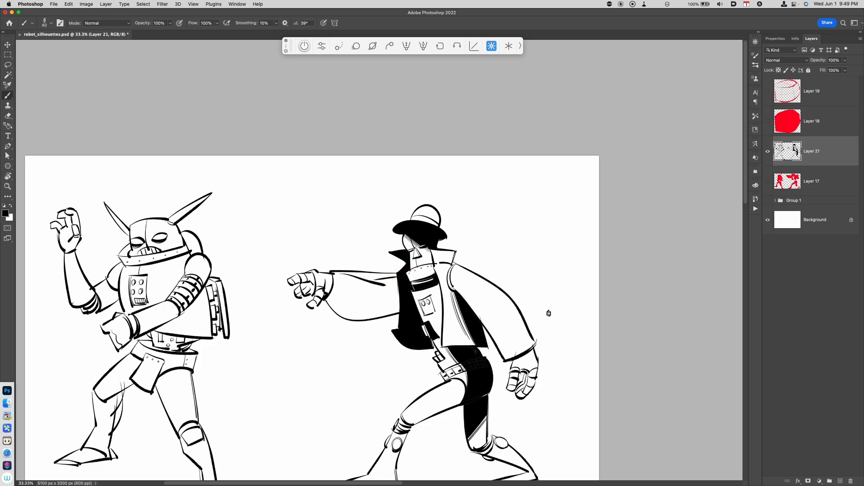
mouse_move(467, 301)
mouse_down()
mouse_move(495, 324)
mouse_move(502, 348)
mouse_up()
key(super+z)
drag(488, 311, 508, 351)
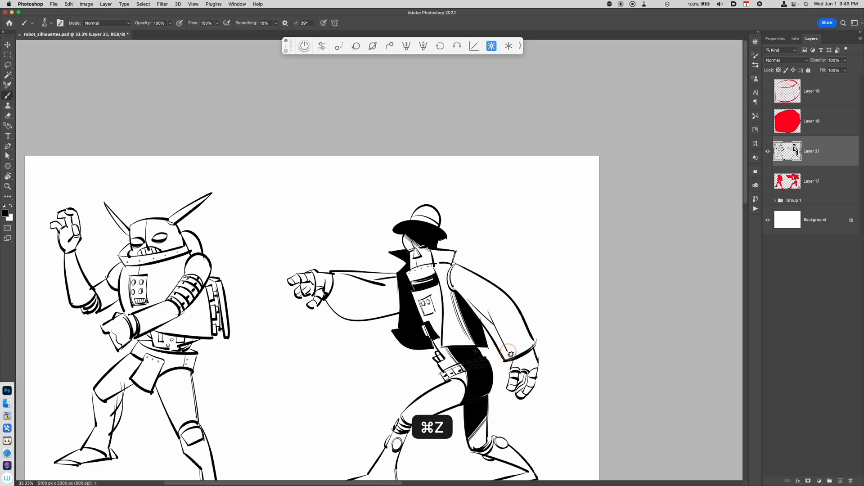
Add small detail strokes on the right robot's legs, sleeve and jacket collar
drag(401, 377, 457, 363)
drag(445, 274, 452, 292)
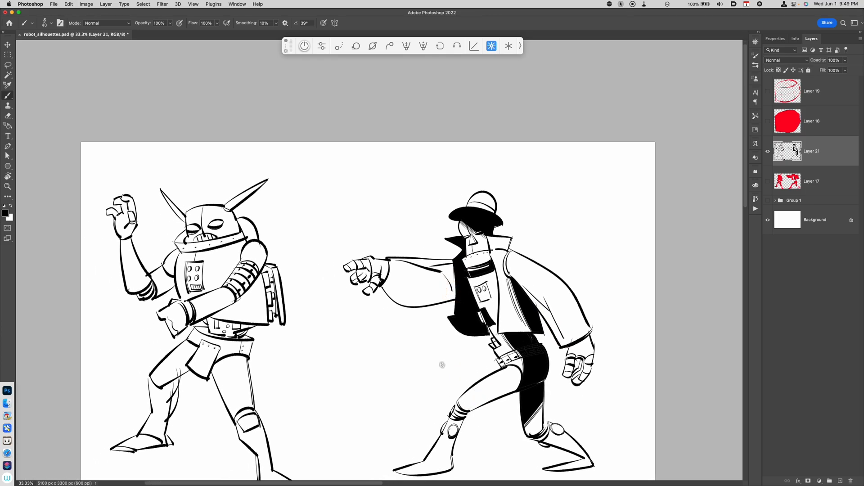
drag(368, 273, 367, 287)
drag(414, 261, 377, 215)
drag(506, 383, 509, 388)
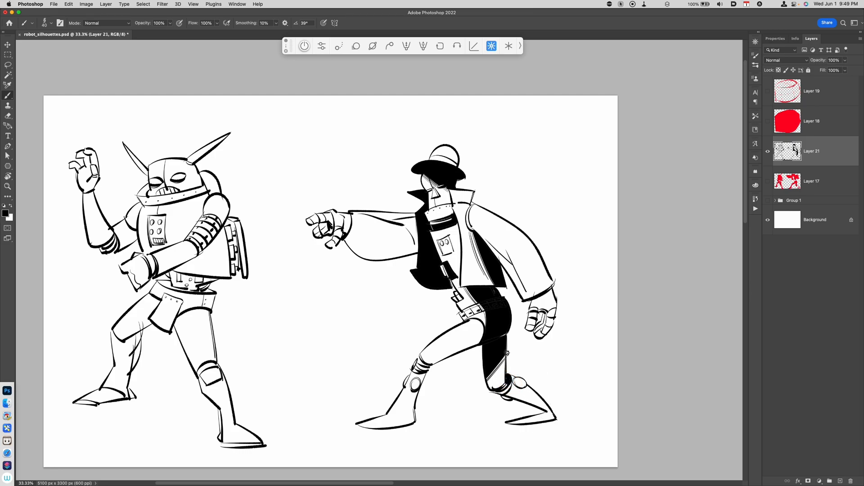
Draw hatching stripes on the right robot's front boot
mouse_move(417, 361)
mouse_down()
mouse_move(421, 395)
mouse_move(395, 411)
mouse_move(401, 400)
mouse_move(399, 413)
mouse_up()
key(super+z)
drag(392, 411, 403, 407)
drag(395, 405, 407, 399)
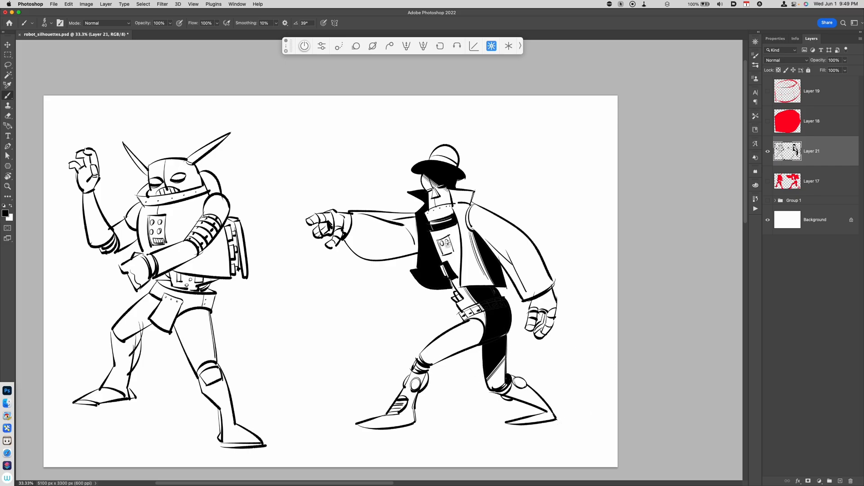
Add detail lines on the chest panel and around the front knee
drag(452, 237, 456, 252)
drag(419, 367, 450, 356)
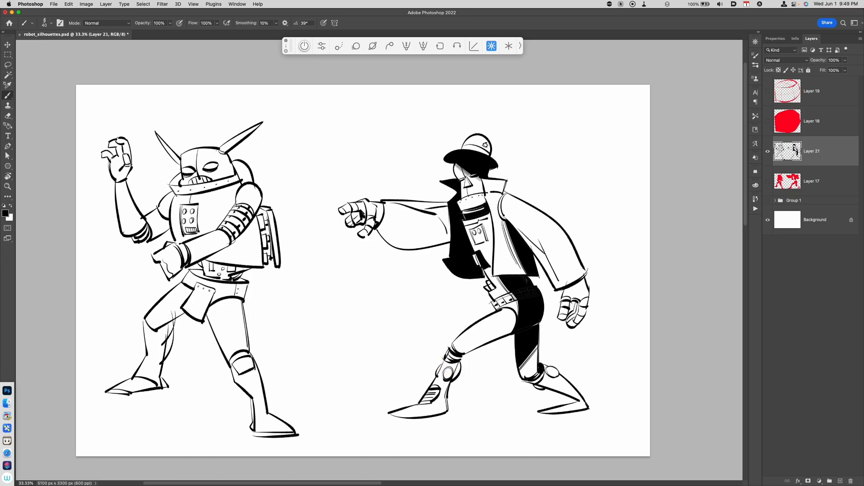
drag(414, 328, 473, 351)
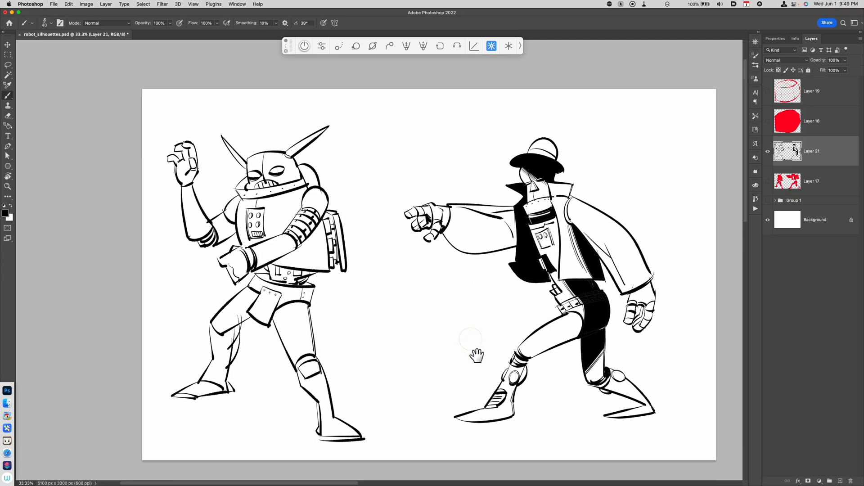
Draw a dividing line down the left robot's head
key(super+equal)
drag(355, 372, 471, 346)
key(super+minus)
drag(332, 135, 344, 161)
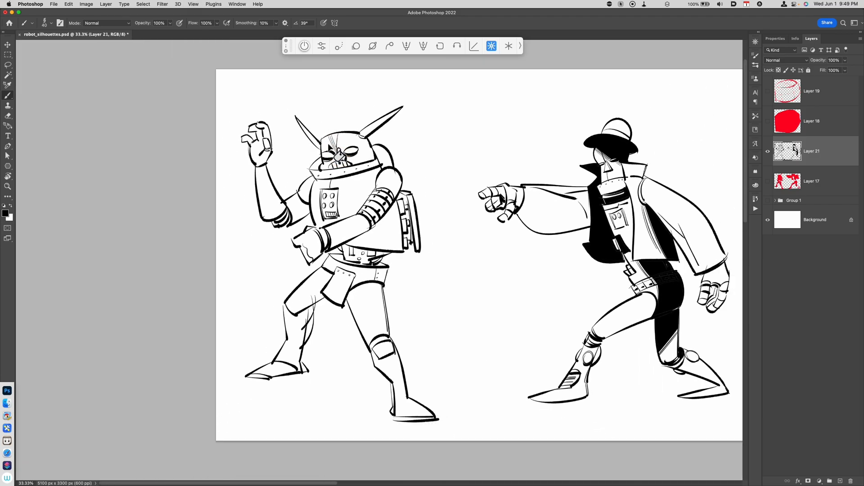
Fill the left robot's near horn and the near half of its face black
key(g)
click(315, 144)
click(332, 167)
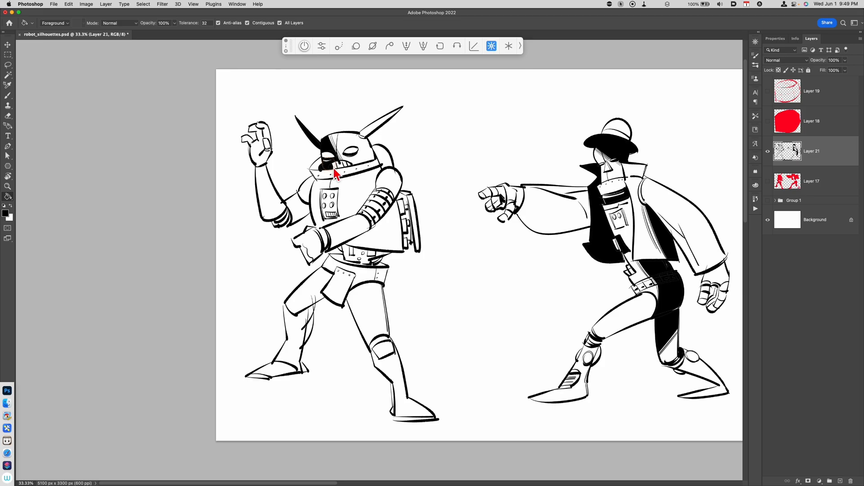
click(316, 166)
click(340, 156)
key(b)
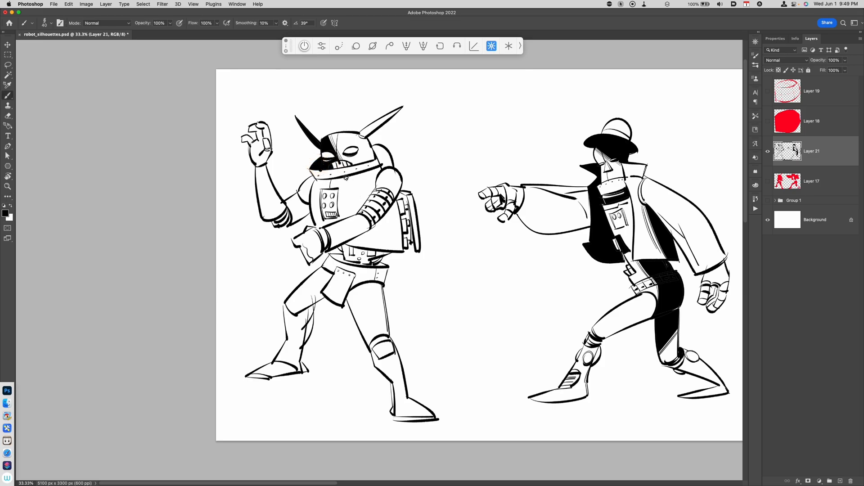
Try to fill the left robot's chest area black with the Paint Bucket
key(g)
drag(339, 165, 337, 179)
click(336, 166)
key(b)
key(g)
key(b)
key(g)
click(328, 191)
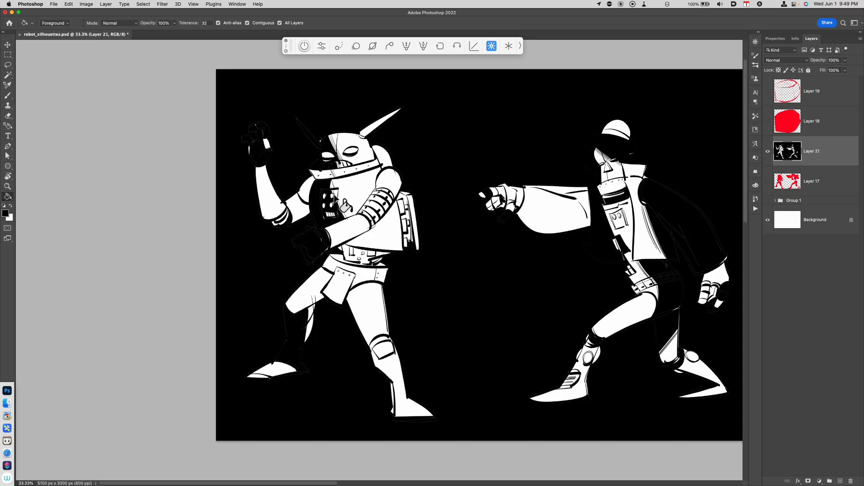
key(super+z)
key(b)
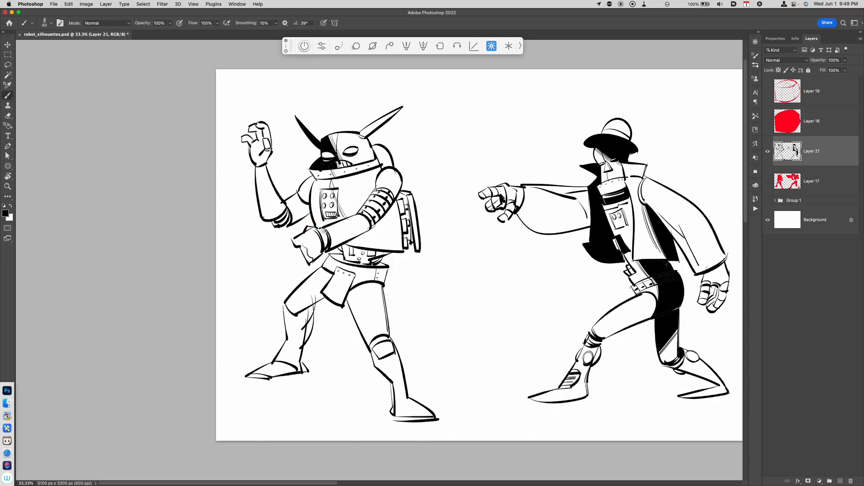
Fill the left robot's far chest side and far upper arm black
key(g)
click(323, 198)
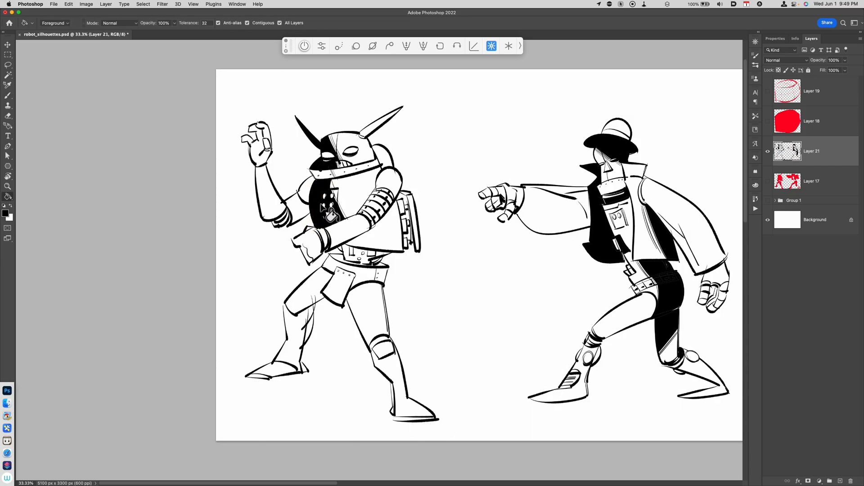
key(super+z)
click(307, 191)
click(295, 207)
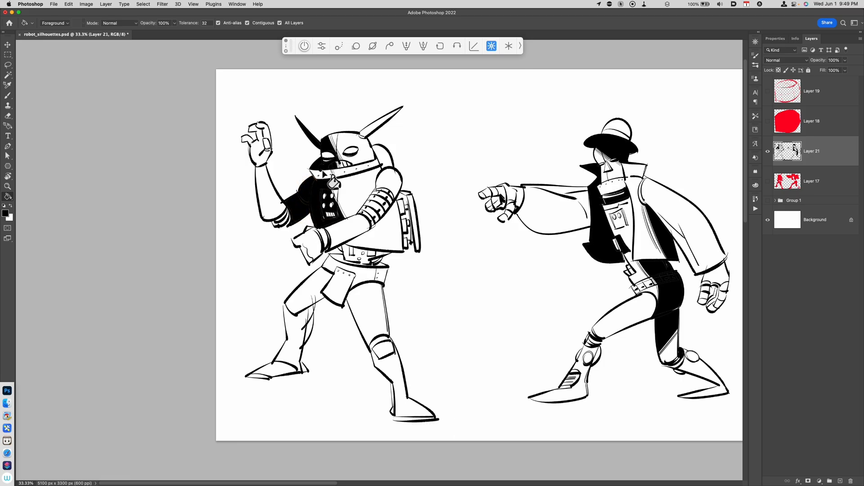
click(277, 193)
key(b)
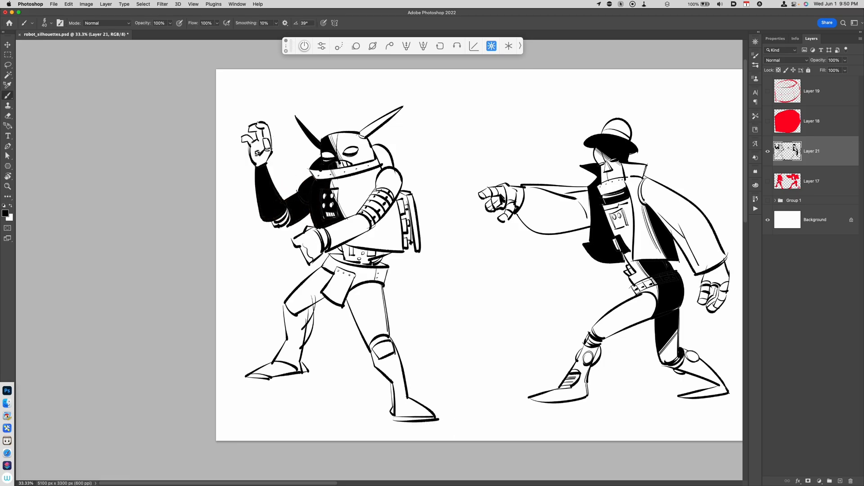
Fill the left robot's far forearm black and ink over its belt area
key(g)
click(264, 161)
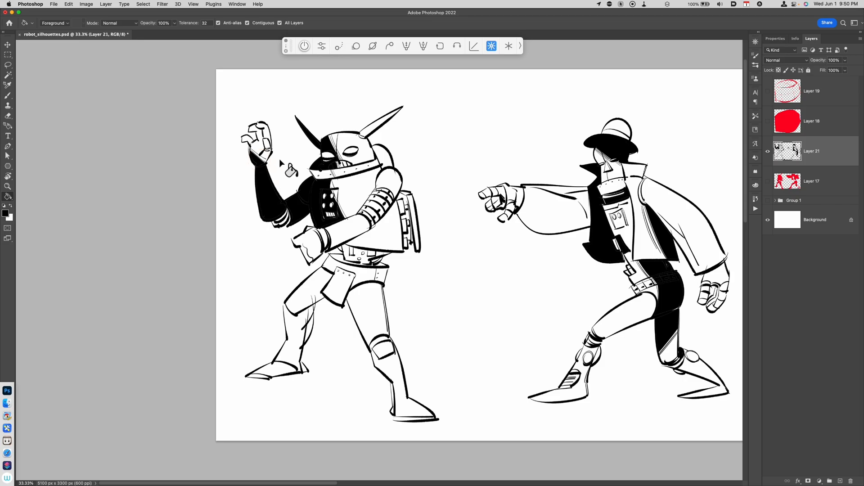
key(b)
drag(360, 258, 375, 279)
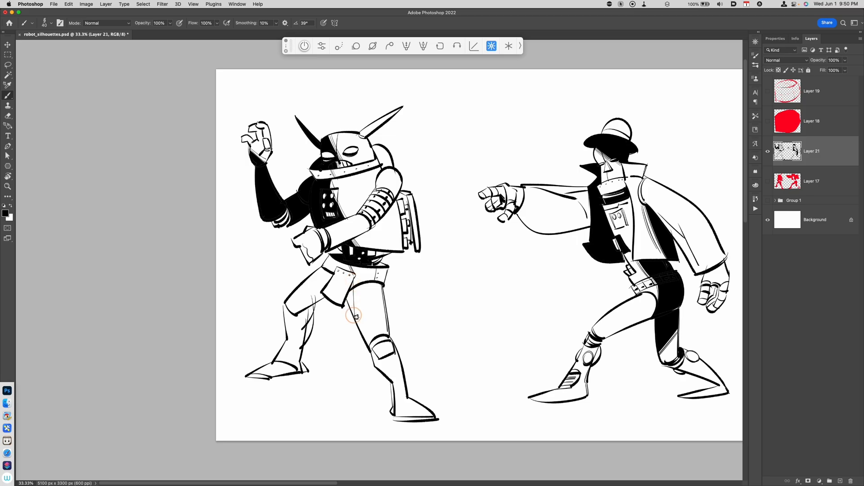
Fill the left robot's far hip and thigh black
key(g)
click(345, 287)
click(334, 265)
click(320, 286)
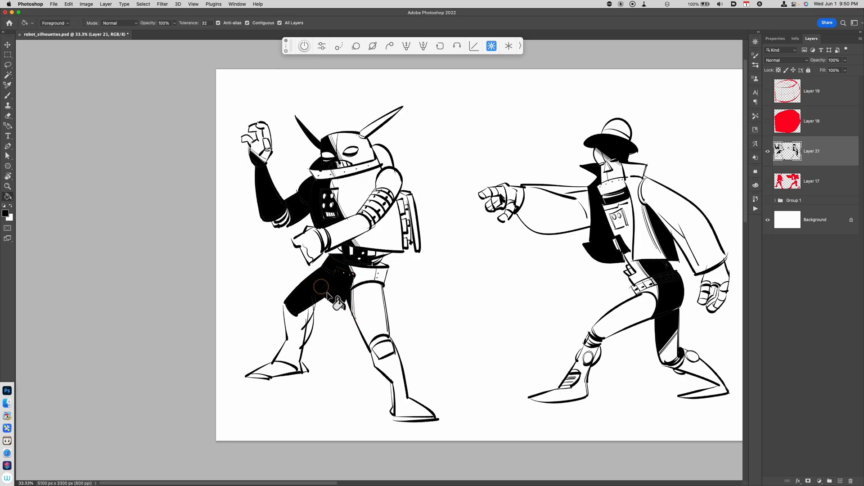
click(296, 333)
key(super+z)
Fill the left robot's far shin and boot black, closing the boot outline first
key(b)
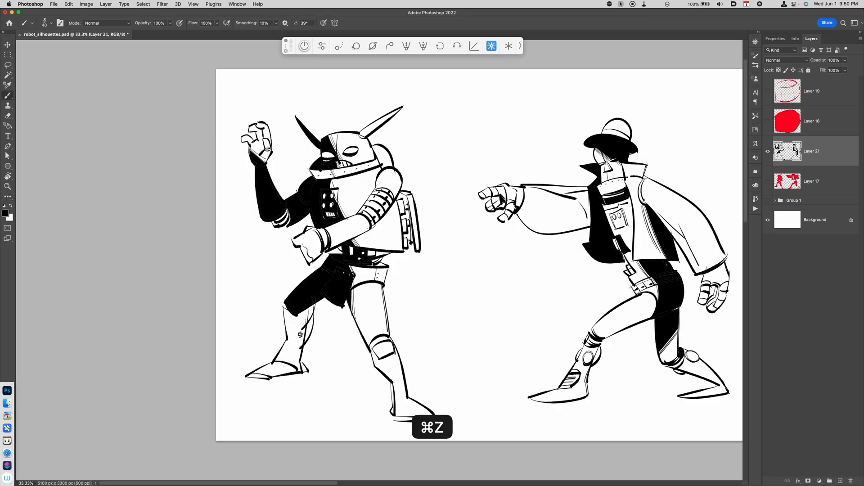
key(g)
click(297, 332)
key(b)
mouse_move(302, 363)
mouse_down()
mouse_move(306, 371)
mouse_move(285, 370)
mouse_up()
key(g)
click(290, 370)
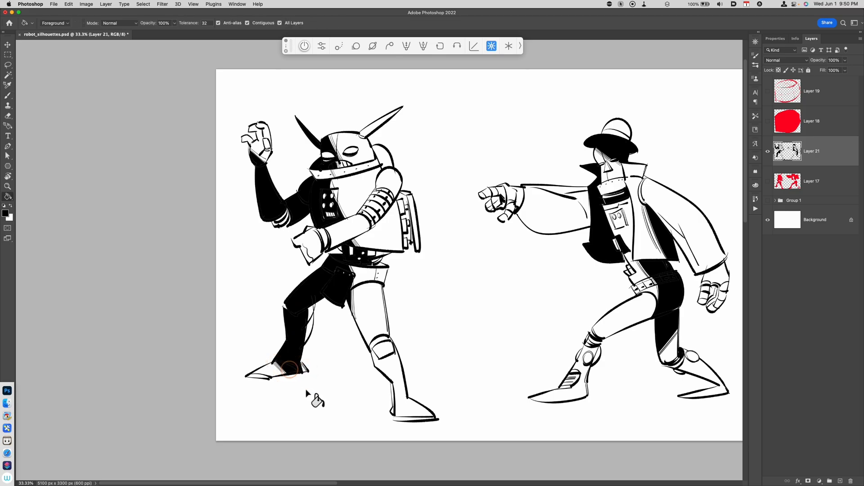
drag(453, 359, 433, 372)
key(b)
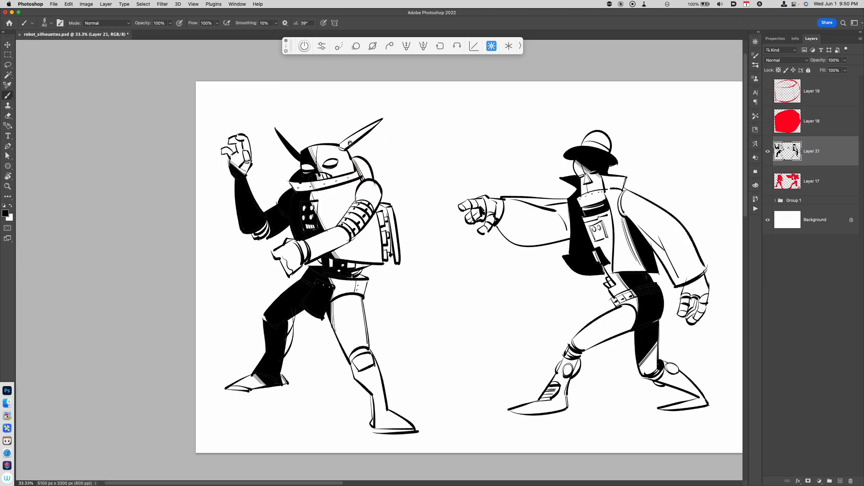
Try adding strokes on the left robot's head and upper arm
drag(328, 147, 322, 175)
drag(370, 181, 373, 200)
key(super+z)
key(super+z)
drag(376, 196, 384, 189)
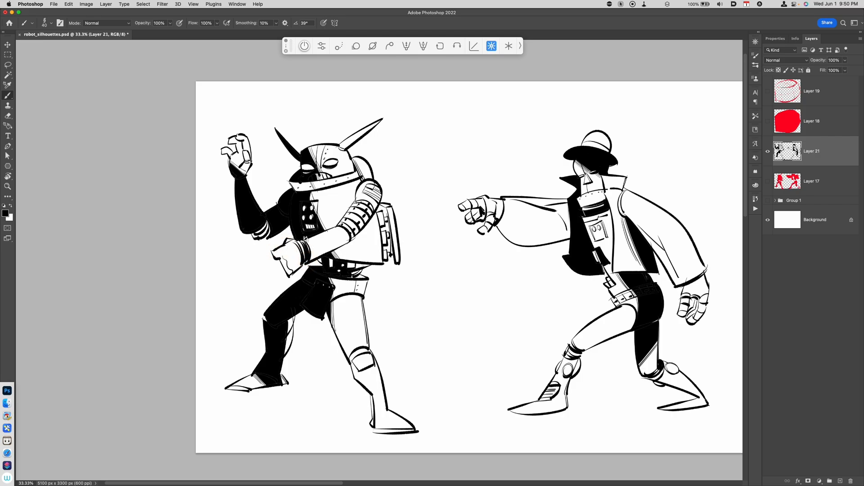
key(g)
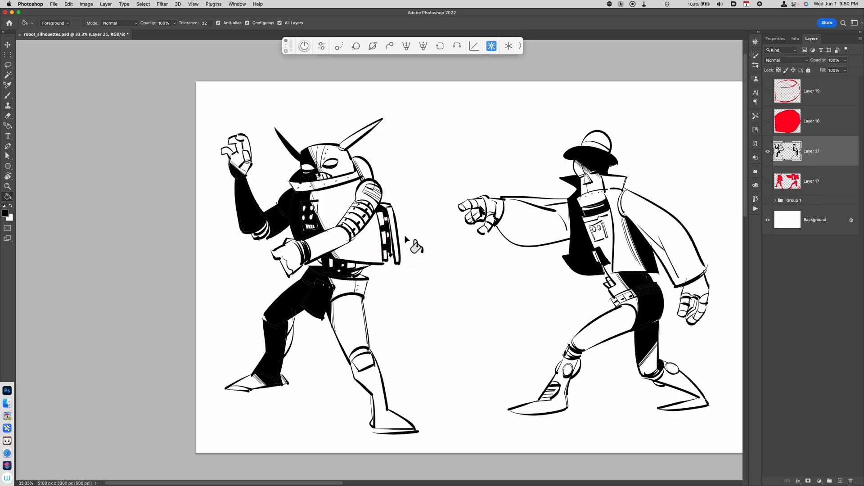
key(b)
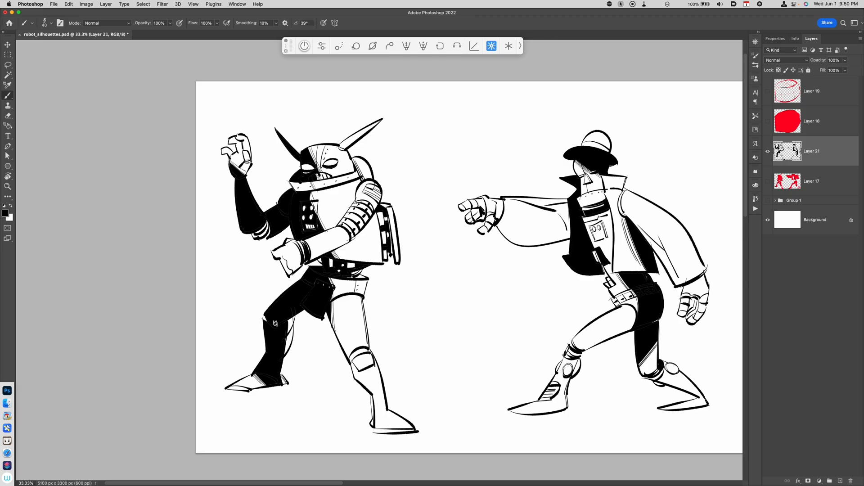
key(super+z)
Draw a knee cap outline on the left robot's blacked-out far leg
drag(261, 332, 264, 306)
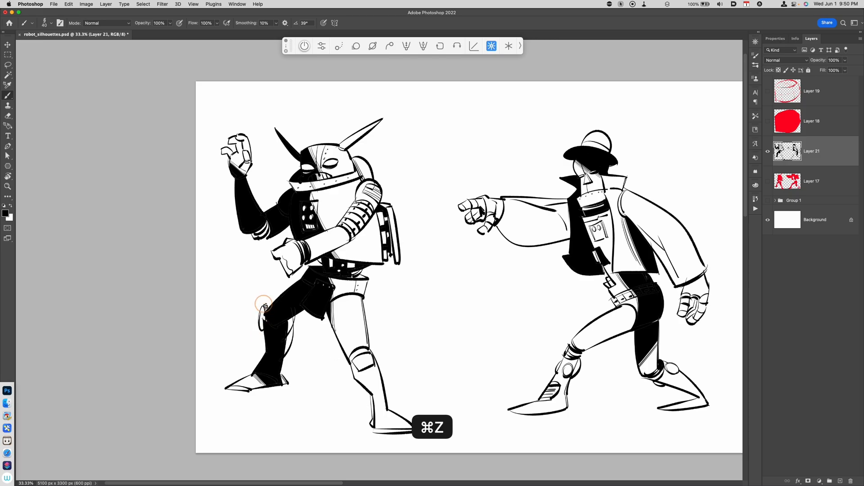
key(g)
click(266, 321)
key(super+z)
click(262, 325)
key(b)
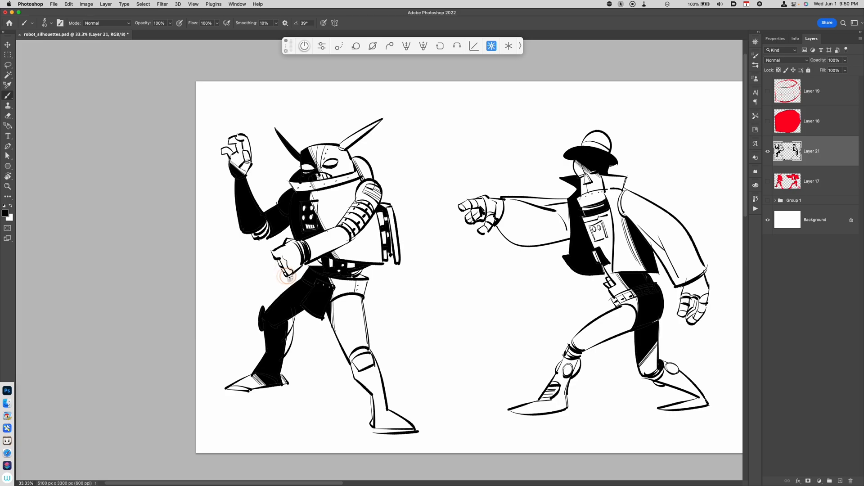
Add small touches and fill the left robot's raised far hand black
drag(399, 361, 395, 376)
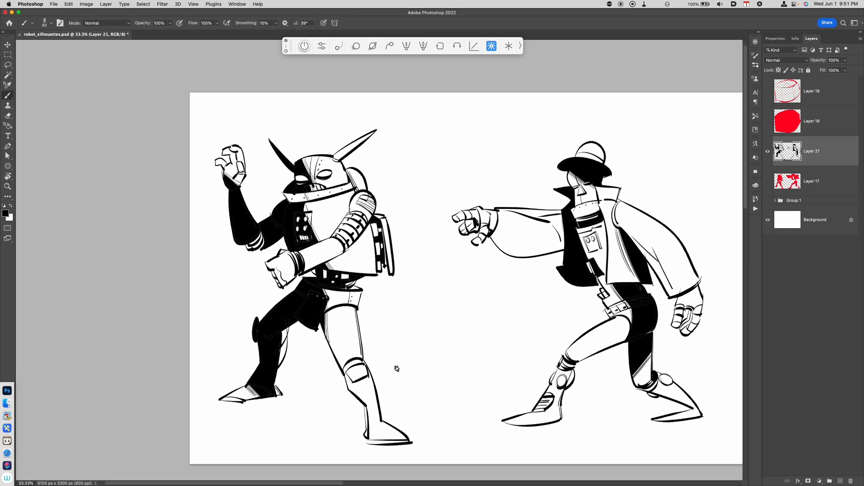
mouse_move(316, 189)
mouse_down()
mouse_move(306, 180)
mouse_move(313, 191)
mouse_up()
drag(431, 310, 431, 312)
drag(232, 156, 239, 170)
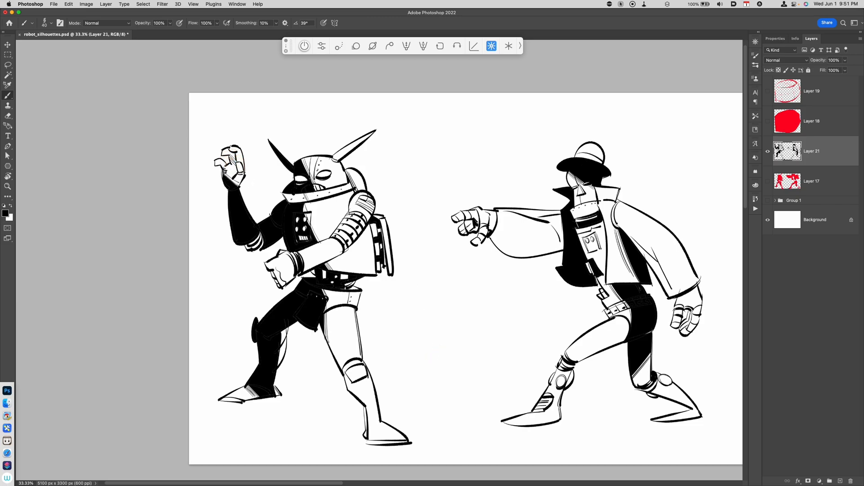
key(g)
click(225, 168)
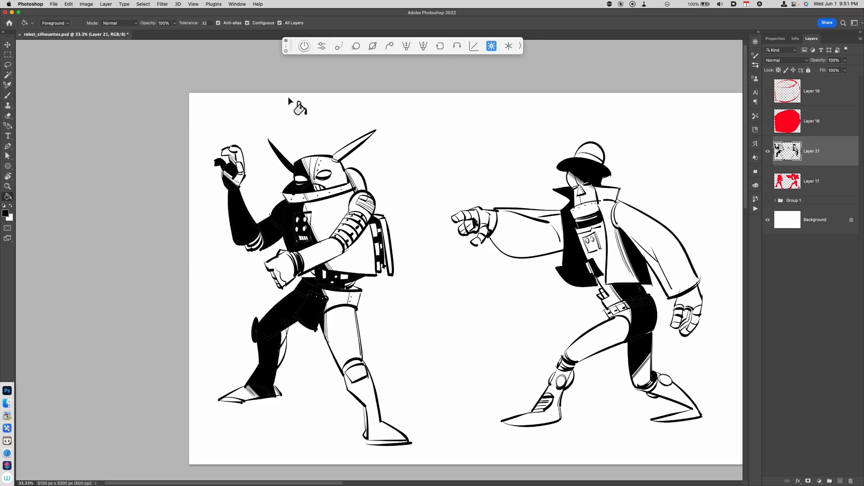
key(b)
drag(237, 182, 239, 181)
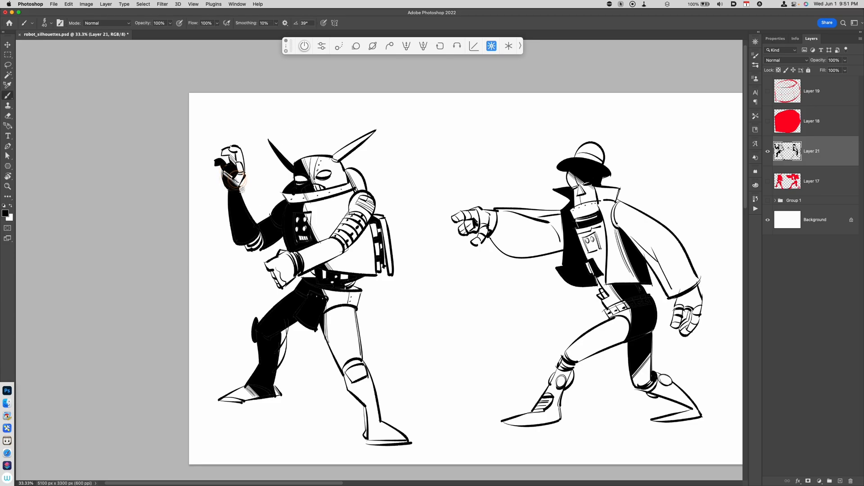
Stipple small dots over the left robot's chest, arm and legs
drag(483, 394, 463, 372)
click(306, 194)
click(308, 187)
click(340, 236)
click(345, 230)
click(312, 226)
click(305, 232)
click(325, 311)
click(328, 315)
click(347, 370)
click(350, 381)
mouse_move(326, 350)
mouse_down()
mouse_move(331, 361)
mouse_move(327, 347)
mouse_up()
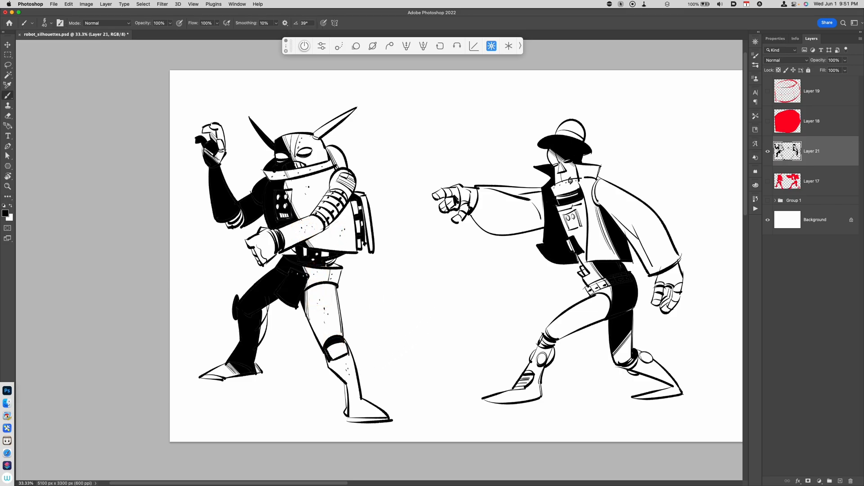
Add dots on the right robot's thigh and touch up its pointing hand
key(super+z)
Redraw the left robot's eye with a dark pupil
key(super+z)
mouse_move(468, 195)
mouse_down()
mouse_move(470, 211)
mouse_move(477, 198)
mouse_move(474, 215)
mouse_up()
click(589, 309)
click(592, 306)
click(588, 312)
click(592, 311)
drag(670, 299, 666, 305)
drag(301, 153, 311, 150)
key(super+z)
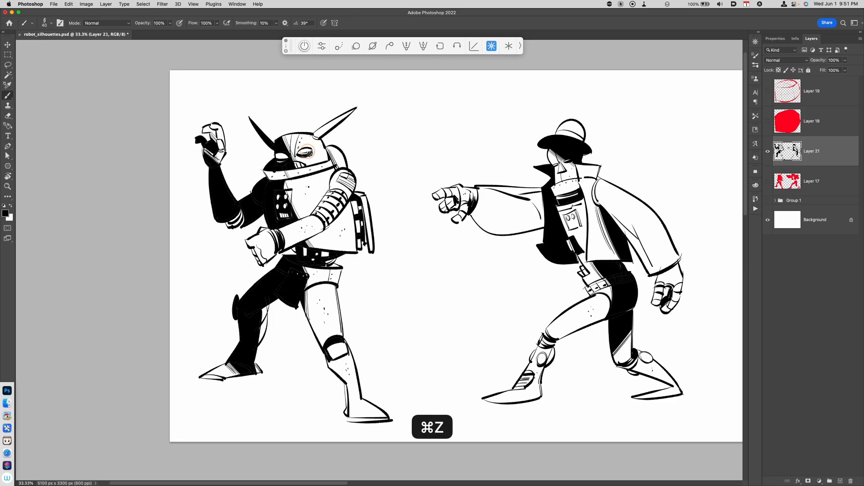
drag(277, 158, 287, 158)
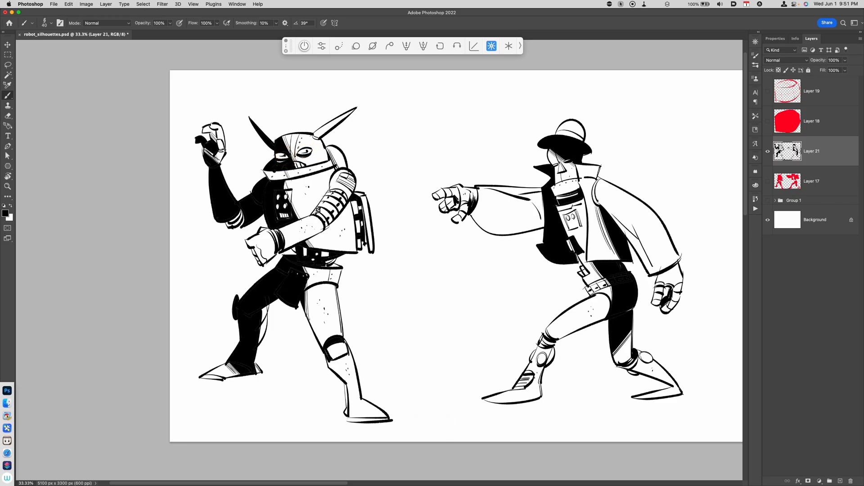